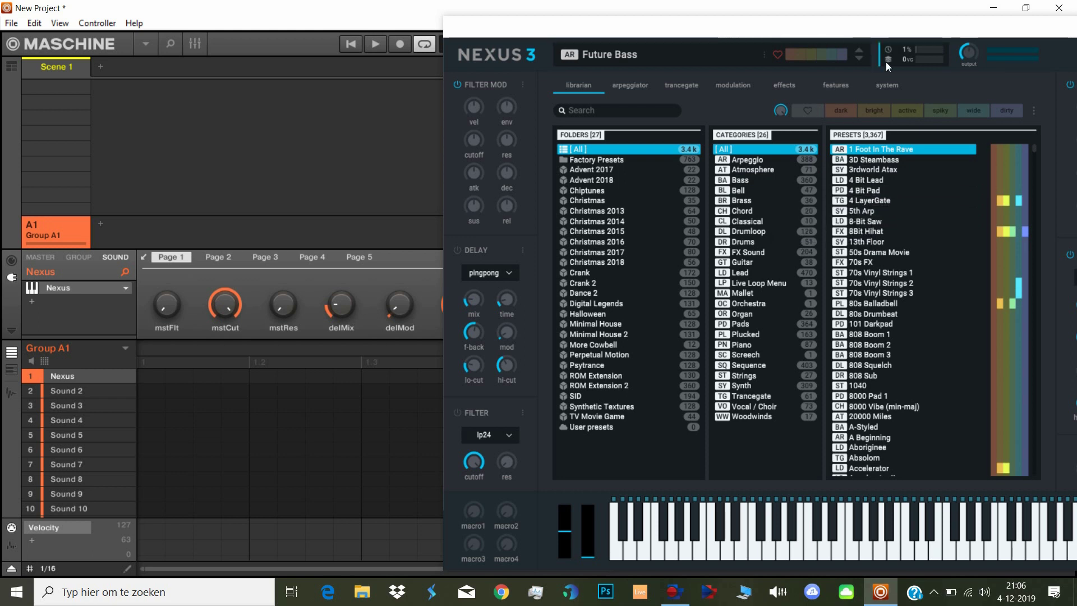
# - Select 8-Bit Saw, audition it on the keyboard, and shrink the browser text size with the knob beside Search
pyautogui.click(881, 224)
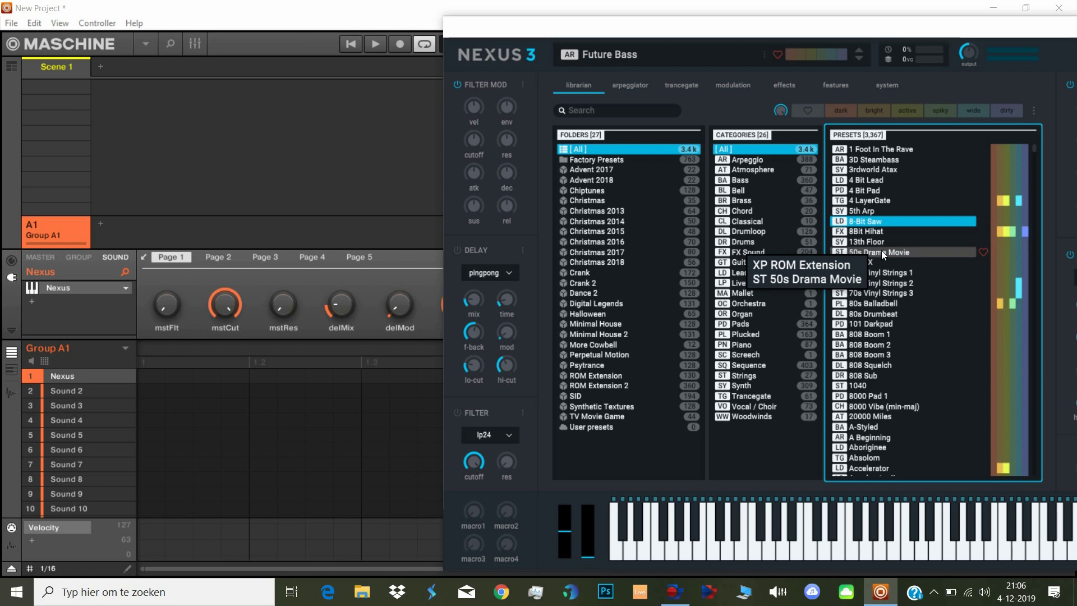
pyautogui.moveTo(782, 111)
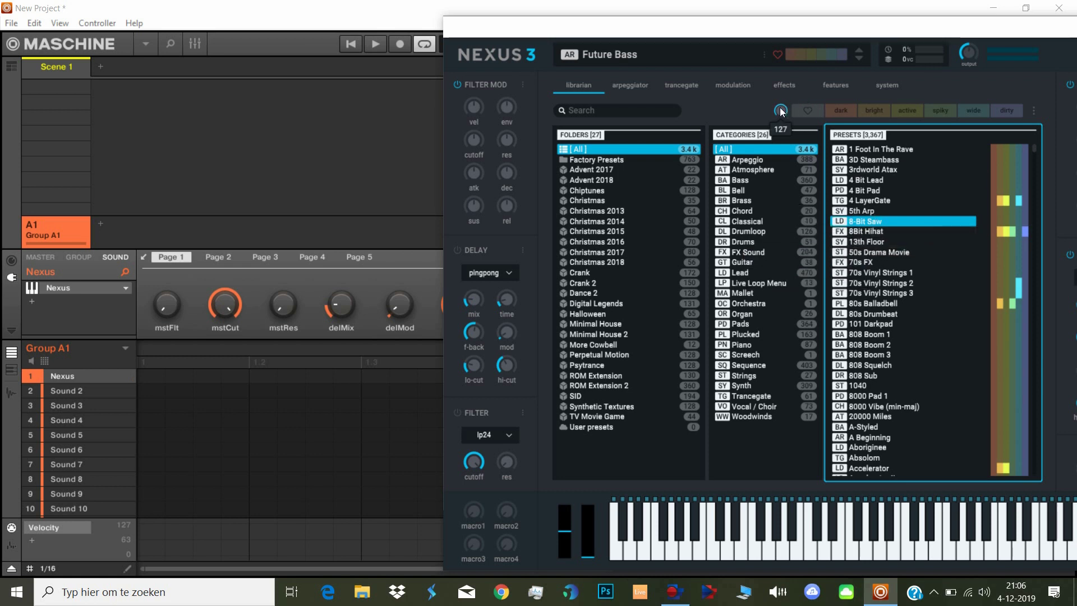
pyautogui.moveTo(780, 113); pyautogui.dragTo(781, 166)
pyautogui.click(813, 547)
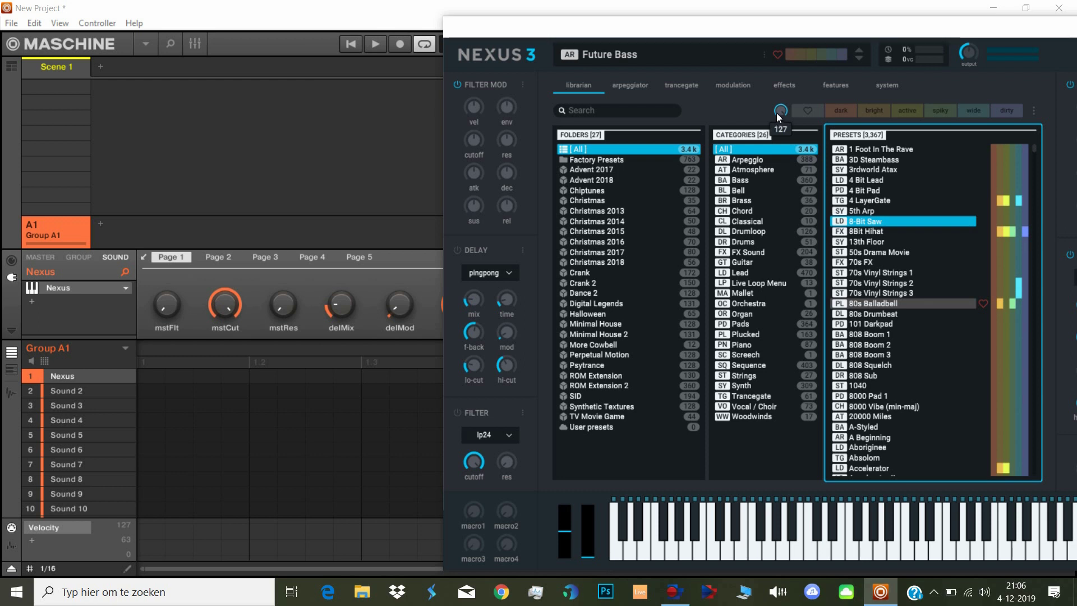
pyautogui.moveTo(777, 114); pyautogui.dragTo(782, 157)
pyautogui.click(884, 86)
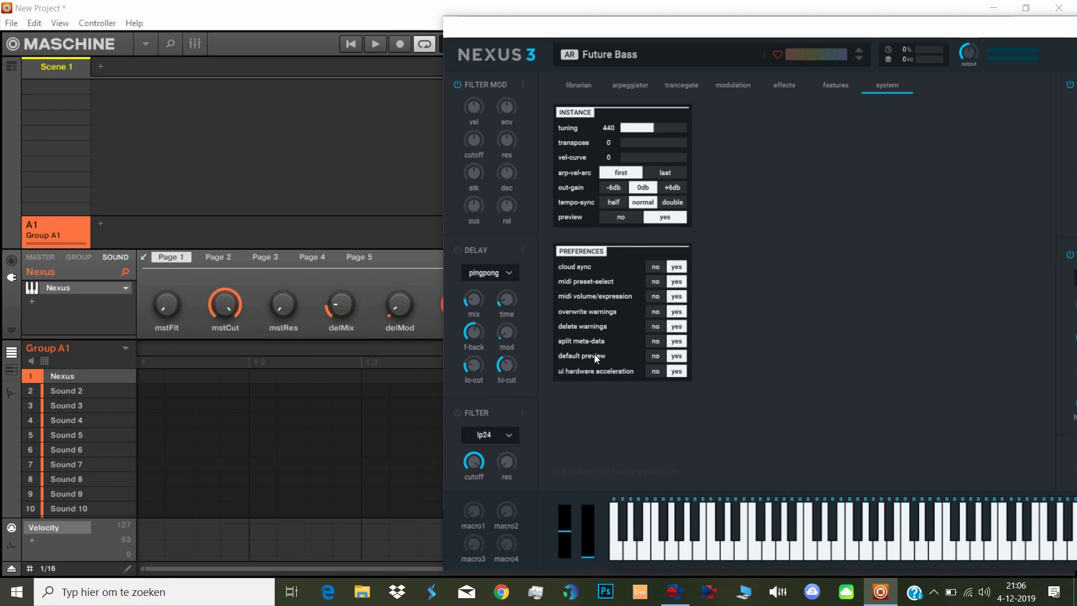
pyautogui.click(565, 85)
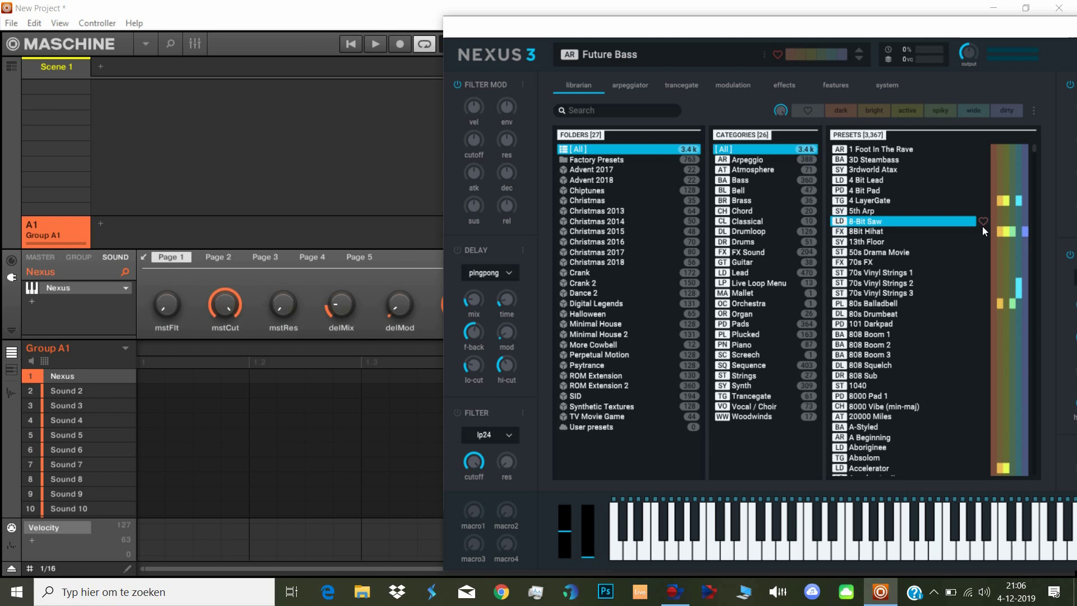
# - Favourite 8-Bit Saw, 13th Floor, 70s FX, 80s Balladbell and 101 Darkpad with their hearts
pyautogui.click(983, 223)
pyautogui.click(983, 243)
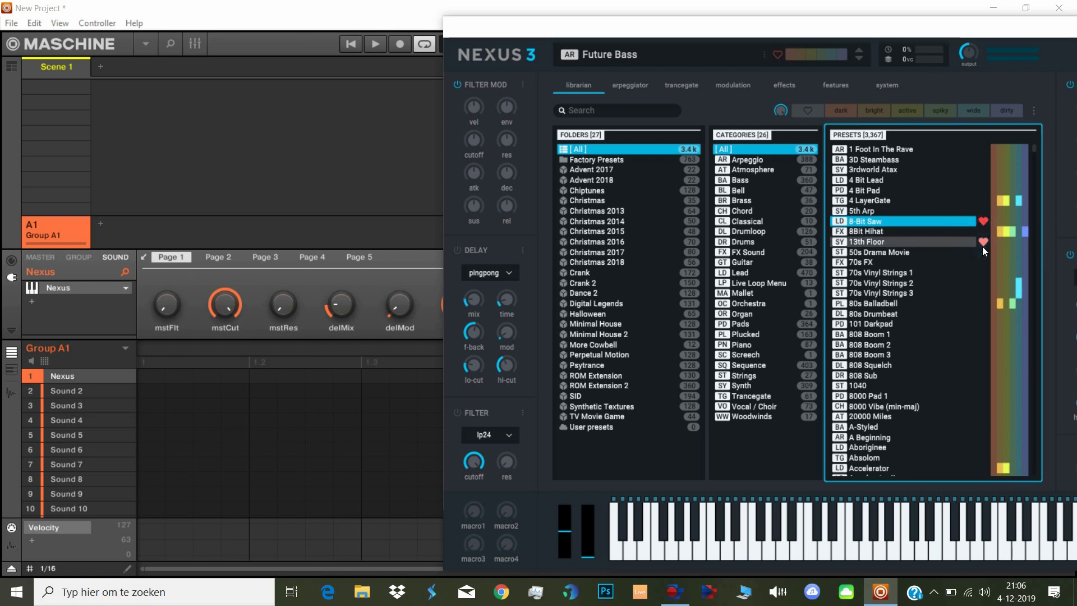
pyautogui.click(983, 263)
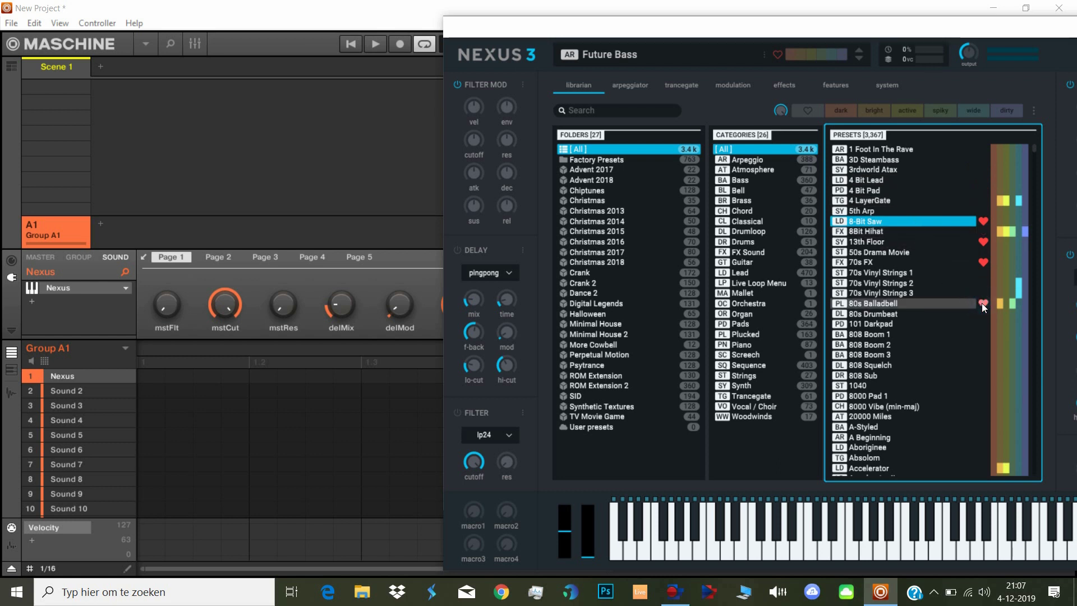
pyautogui.click(983, 303)
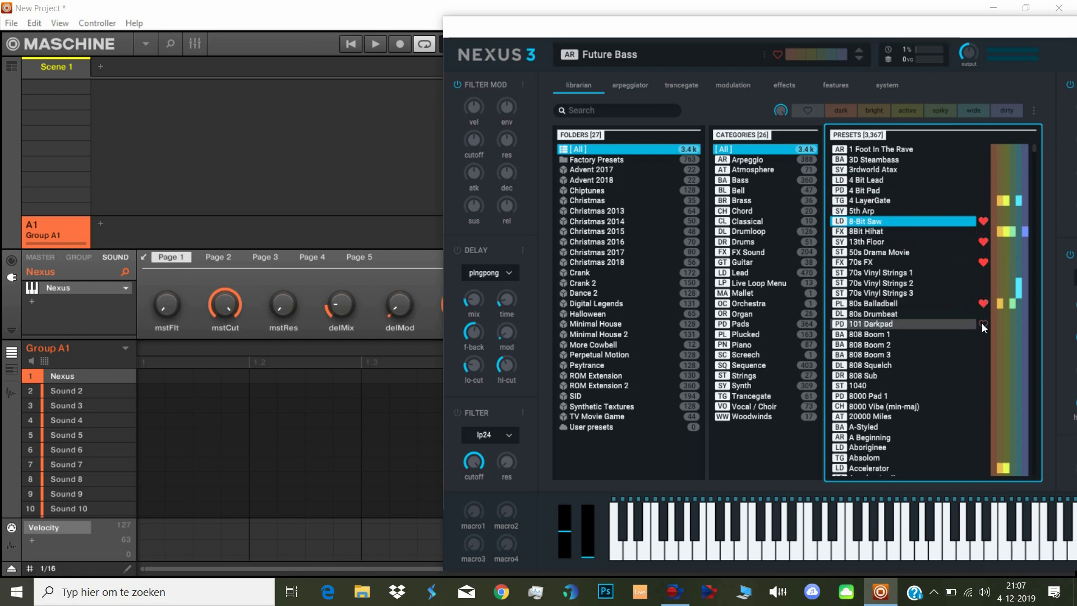
pyautogui.click(983, 324)
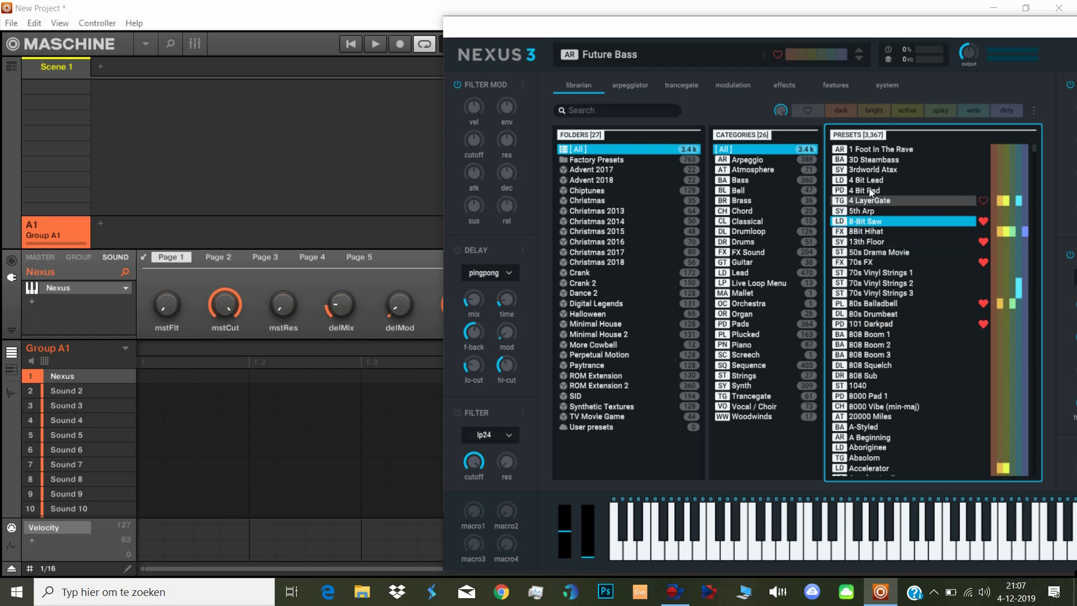
# - Cycle the heart filter through favourites-only, favourites-hidden and off, ending on favourites hidden
pyautogui.click(809, 112)
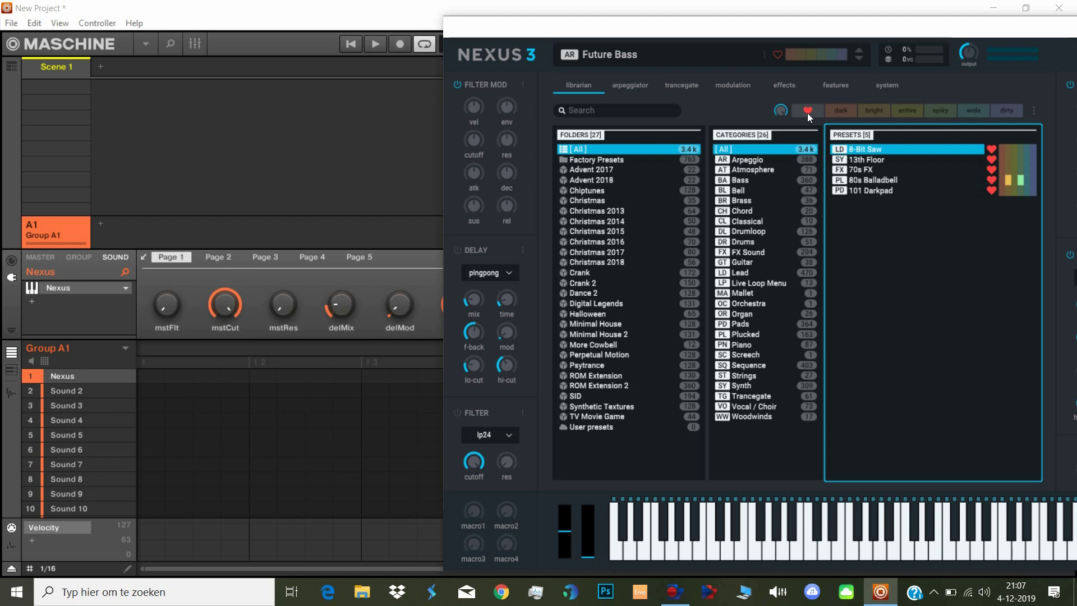
pyautogui.click(807, 113)
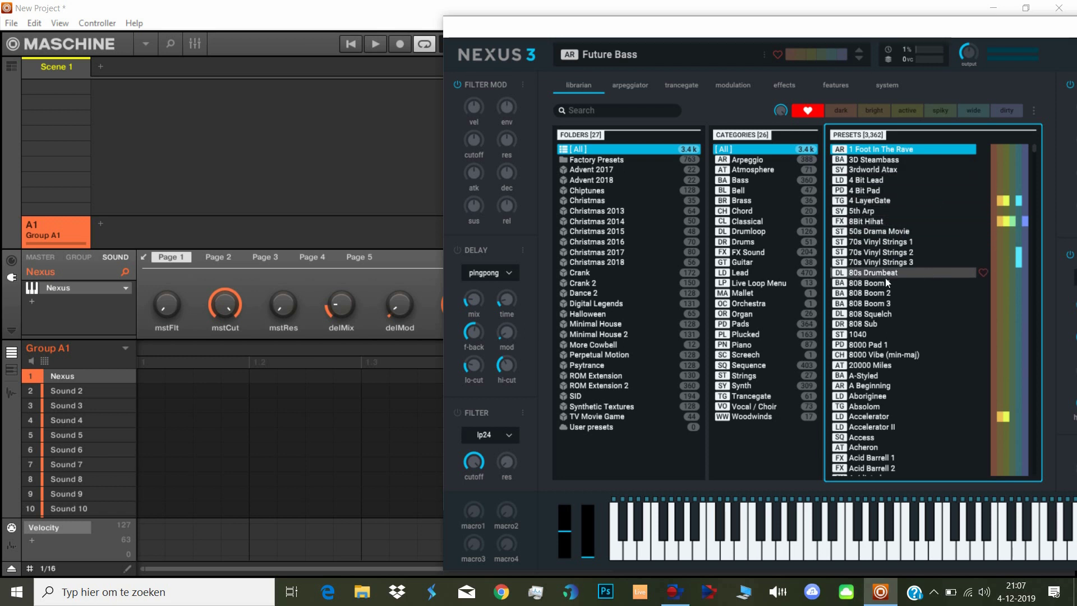
pyautogui.click(806, 111)
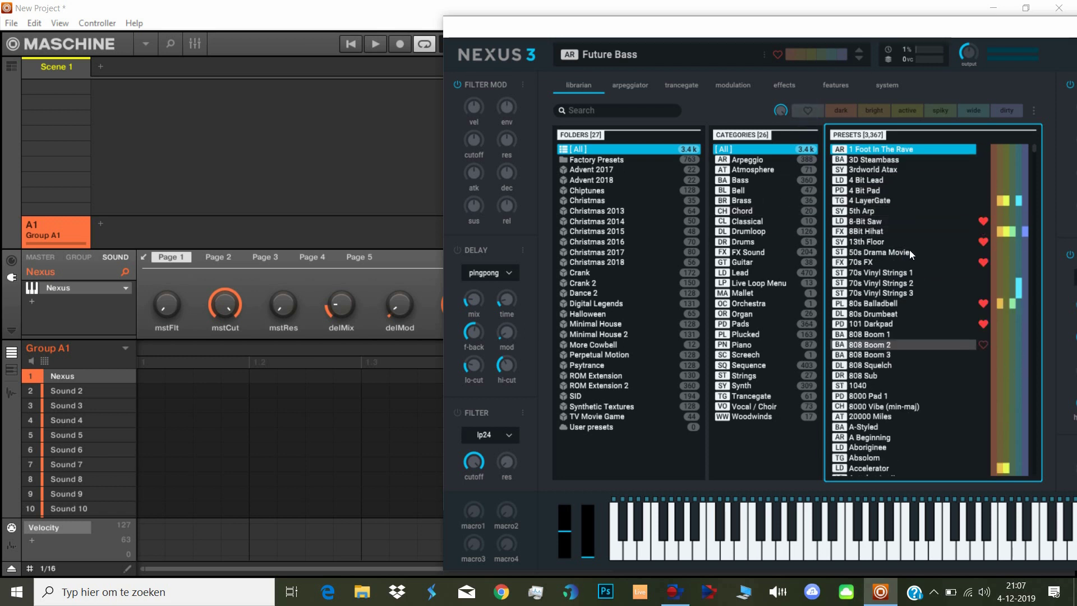
pyautogui.click(811, 112)
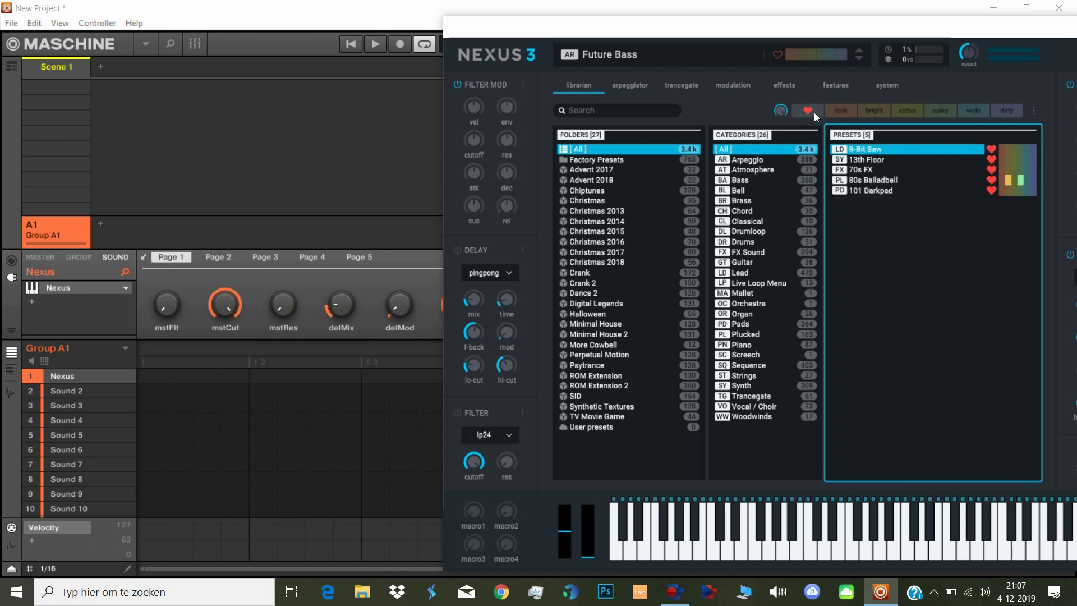
pyautogui.click(813, 112)
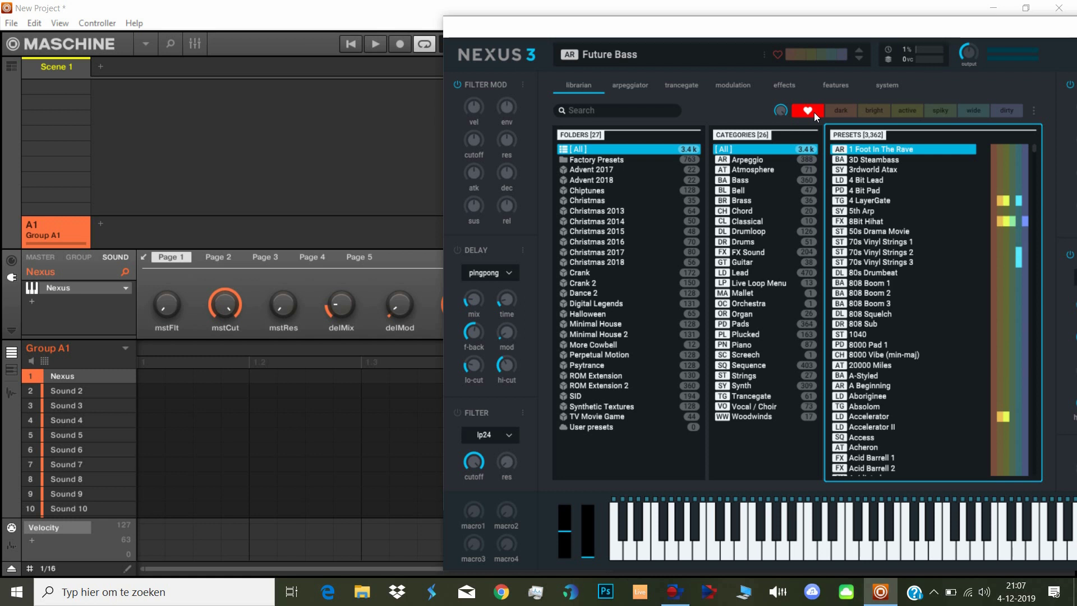
pyautogui.click(814, 112)
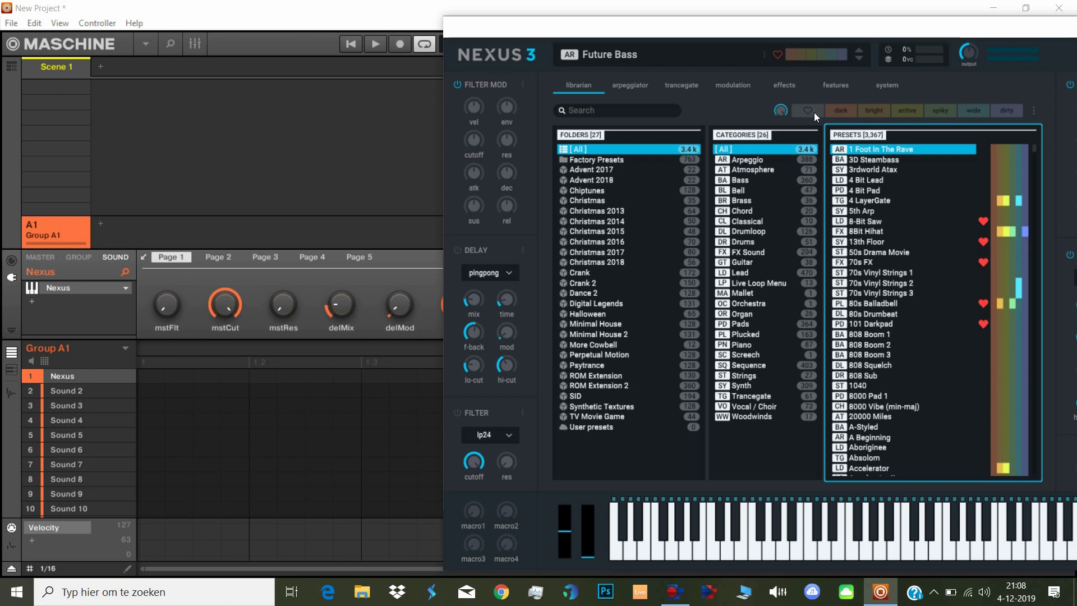
pyautogui.click(814, 112)
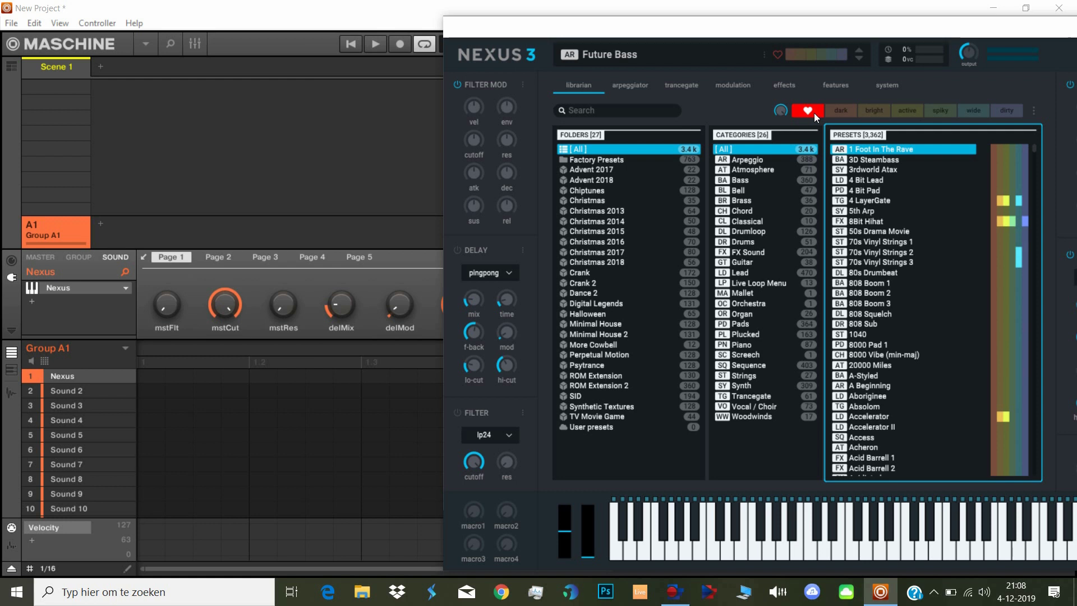
# - Turn off the favourites filter and include the dark, bright, active, spiky and wide tags
pyautogui.click(813, 113)
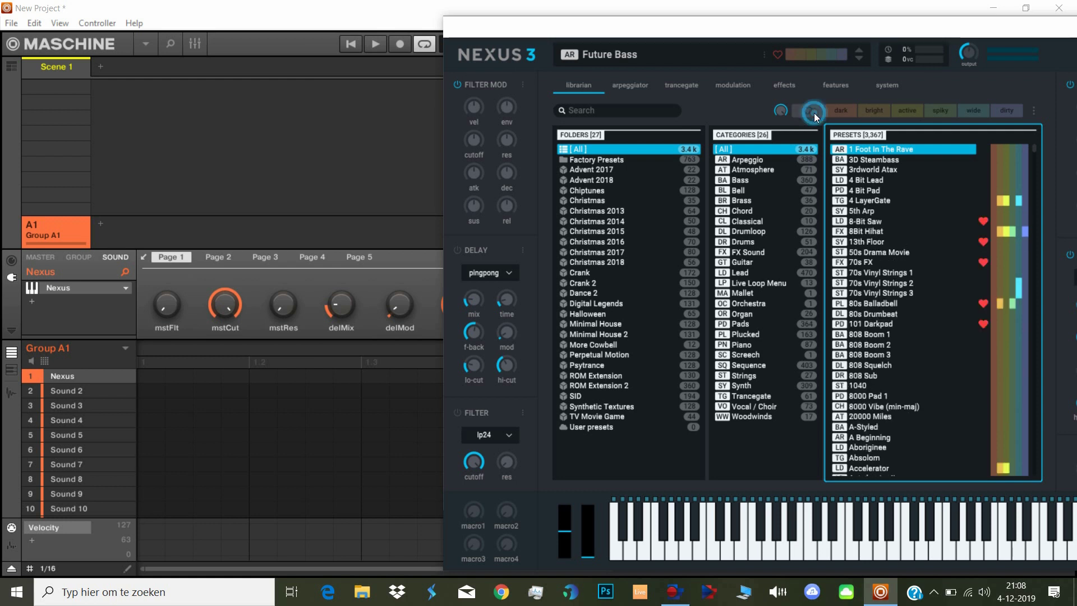
pyautogui.click(846, 113)
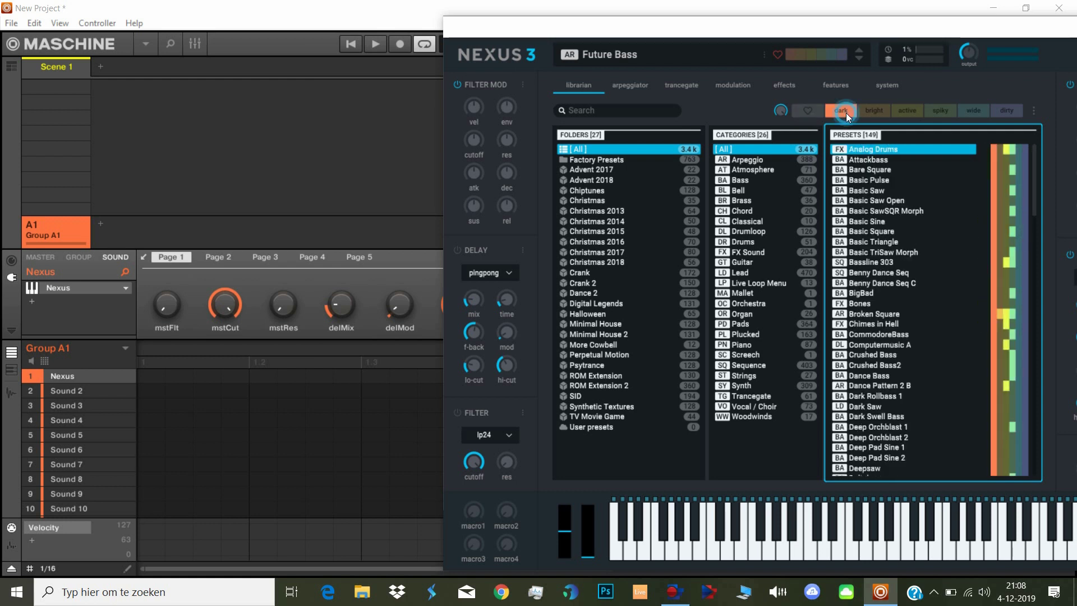
pyautogui.click(872, 113)
pyautogui.click(904, 113)
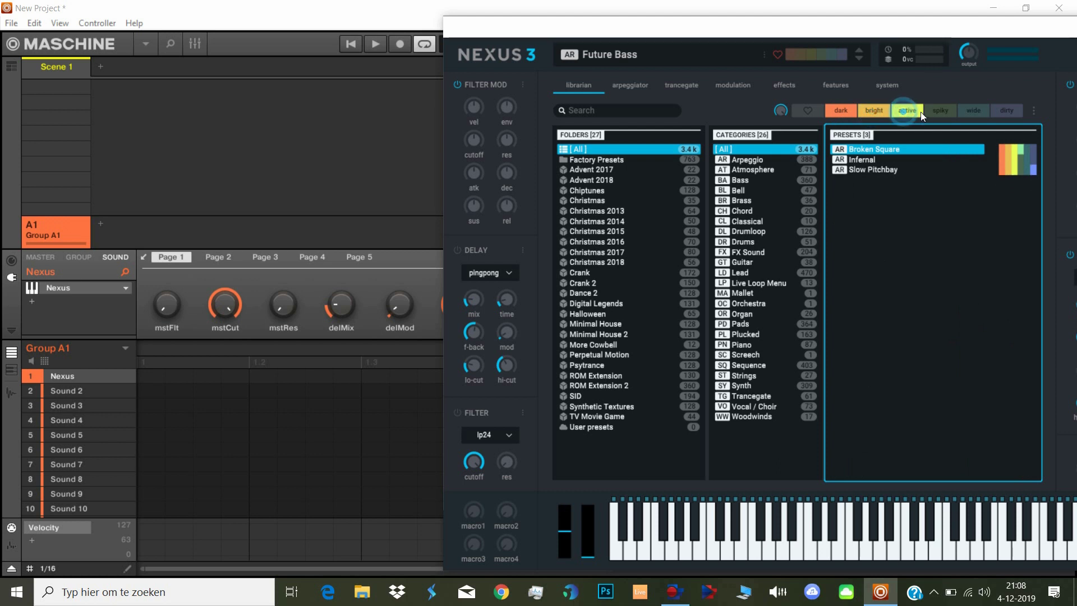
pyautogui.click(940, 112)
pyautogui.click(976, 112)
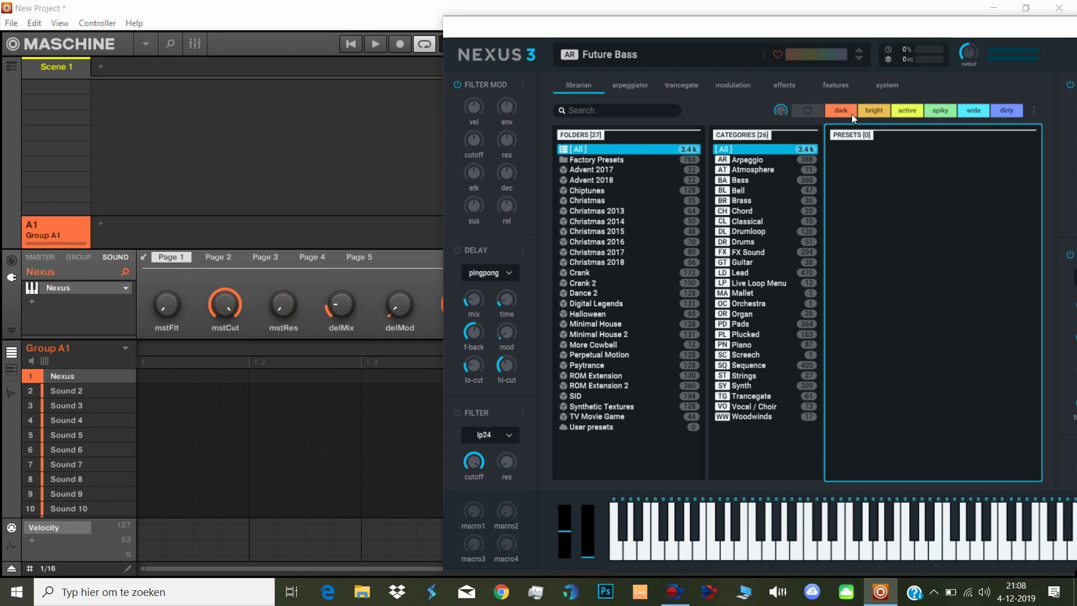
# - Switch active, spiky, wide and dirty to excluded, then reset all filters
pyautogui.click(905, 111)
pyautogui.click(943, 110)
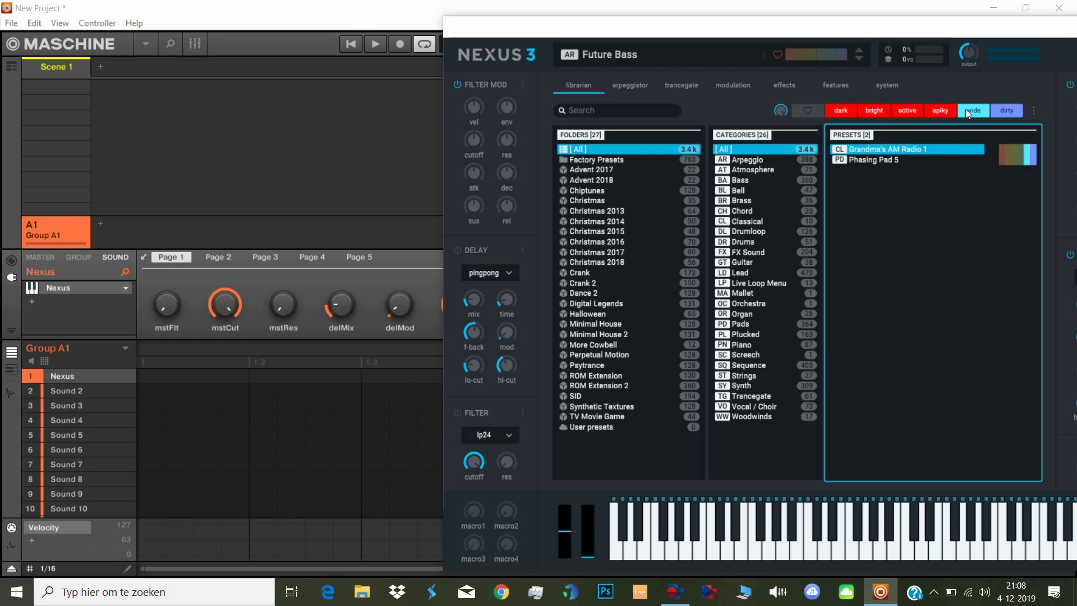
pyautogui.click(973, 110)
pyautogui.click(998, 110)
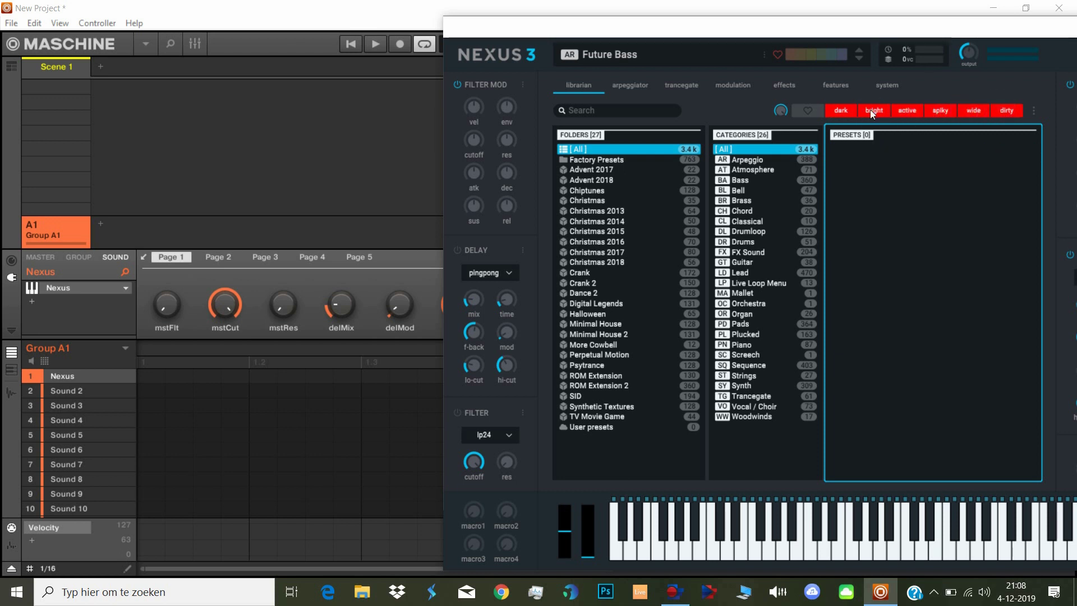
pyautogui.click(1033, 111)
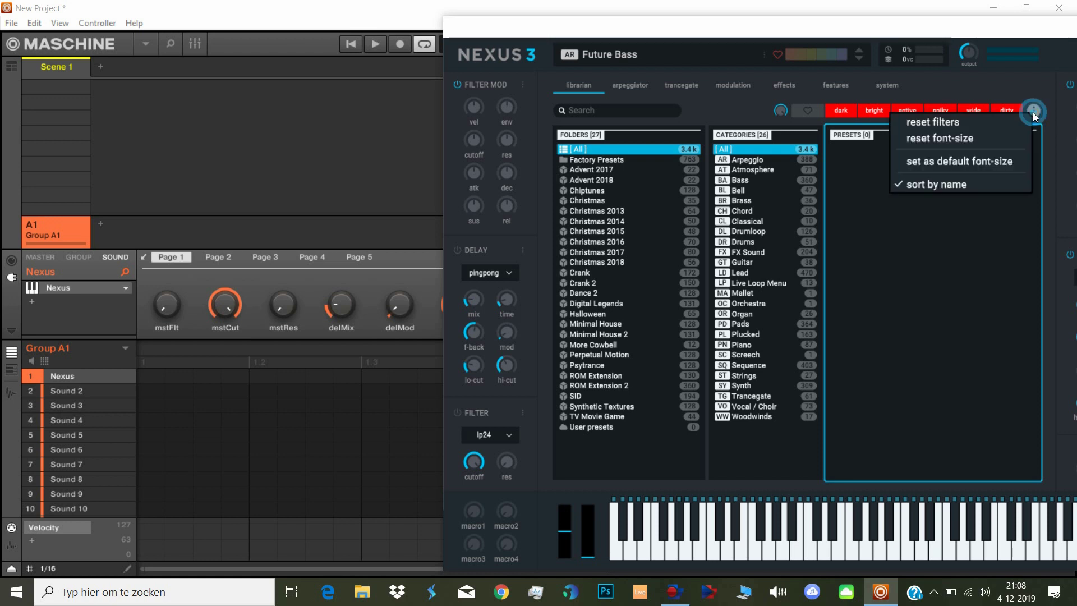
pyautogui.click(986, 121)
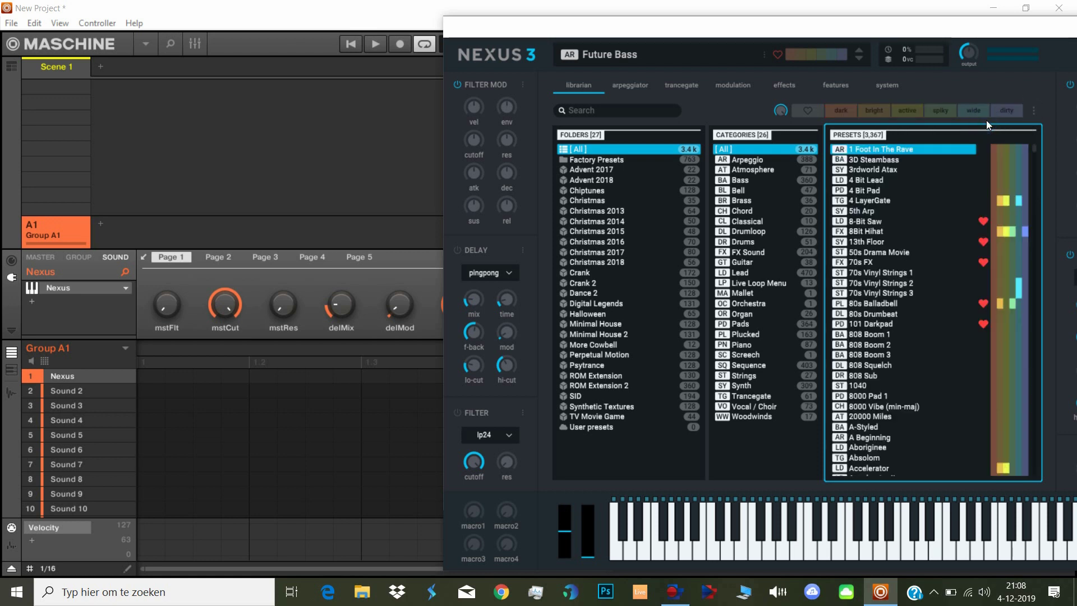
# - Toggle the dark tag filter through include and exclude, then switch it off
pyautogui.click(840, 111)
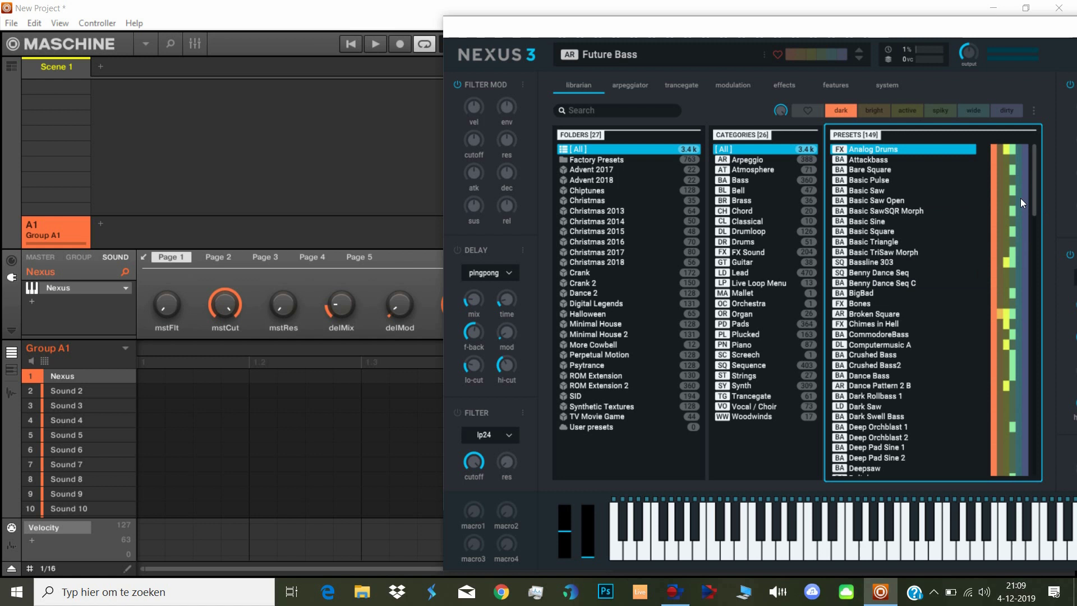
pyautogui.click(840, 111)
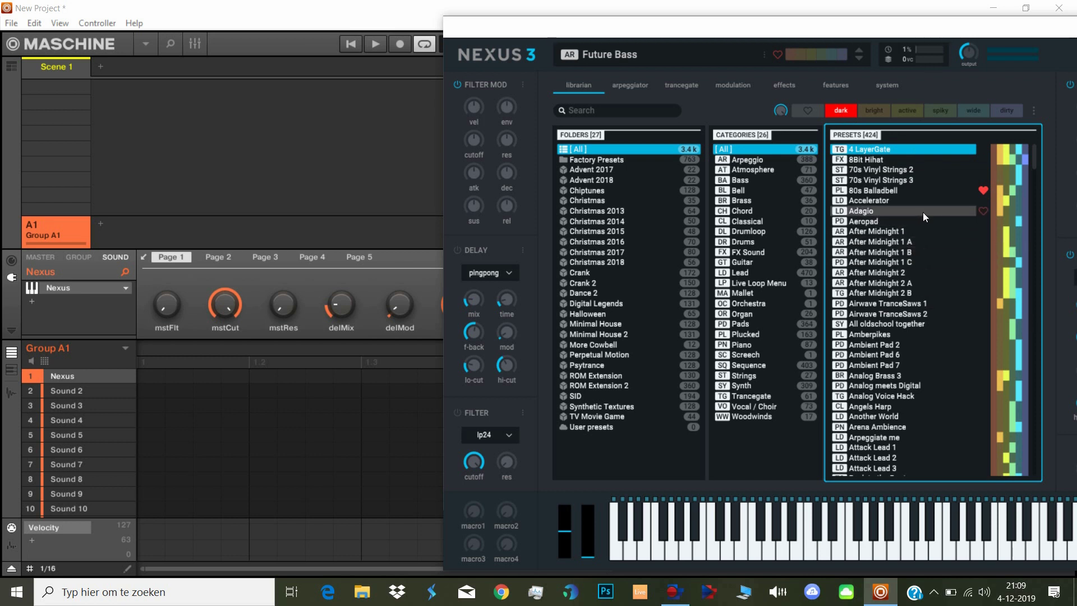
pyautogui.scroll(-3, 923, 212)
pyautogui.scroll(3, 920, 214)
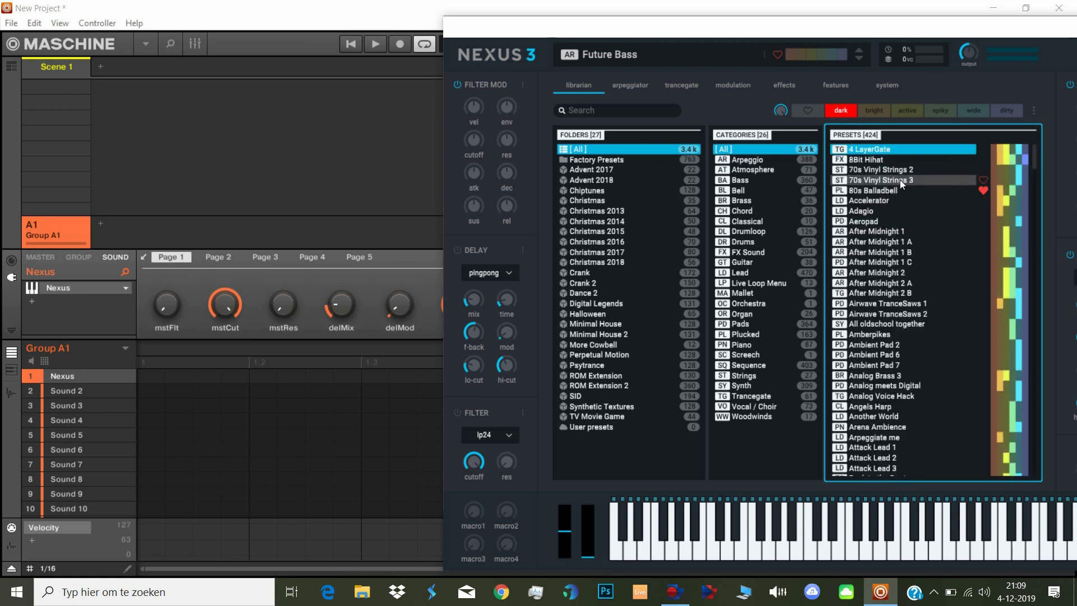
pyautogui.click(841, 112)
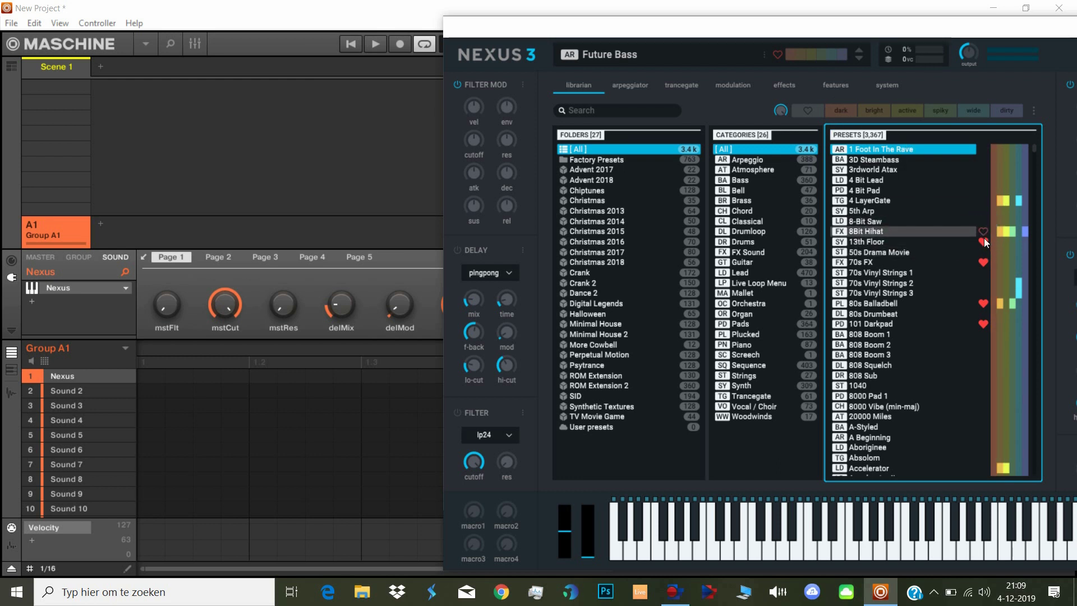
# - Remove the favourite hearts from 70s FX, 80s Balladbell and the last remaining favourite
pyautogui.click(983, 263)
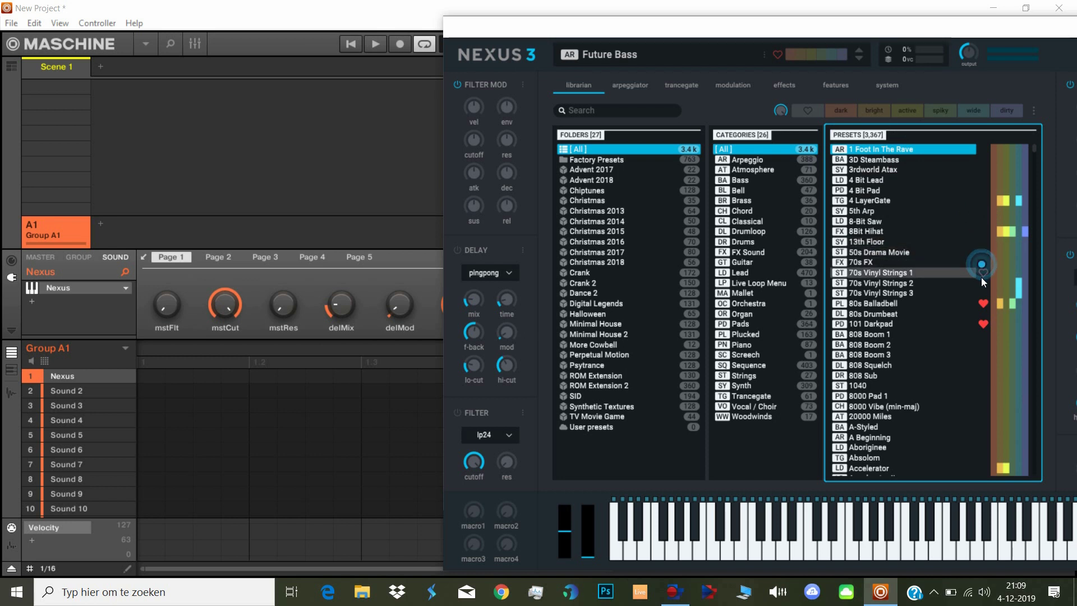
pyautogui.click(981, 304)
pyautogui.click(982, 324)
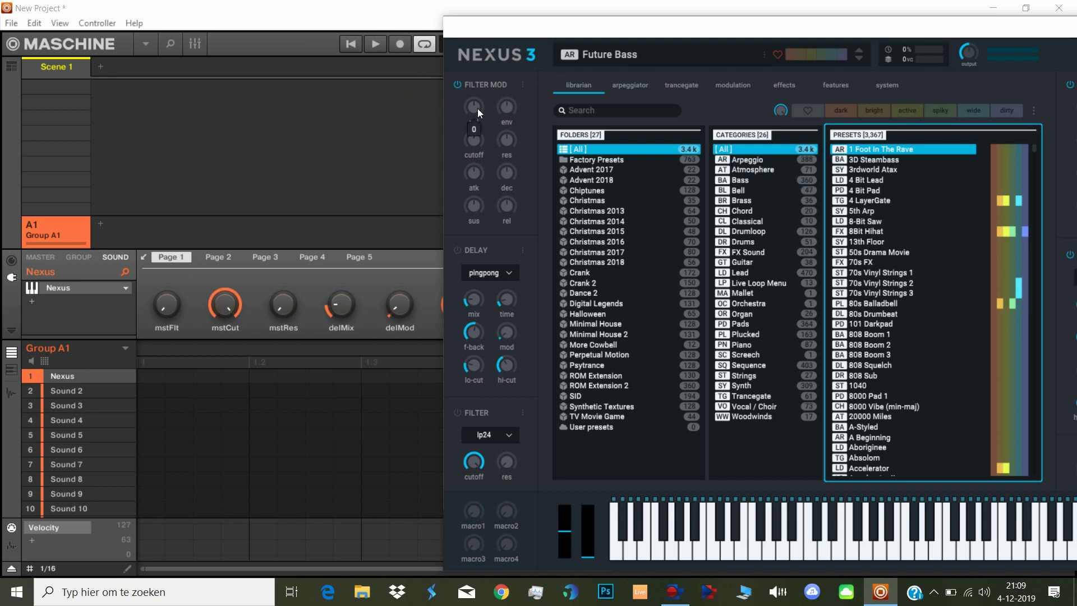
# - Load 4 Bit Pad, raise the FILTER MOD velocity knob, and save it as a user preset
pyautogui.click(893, 190)
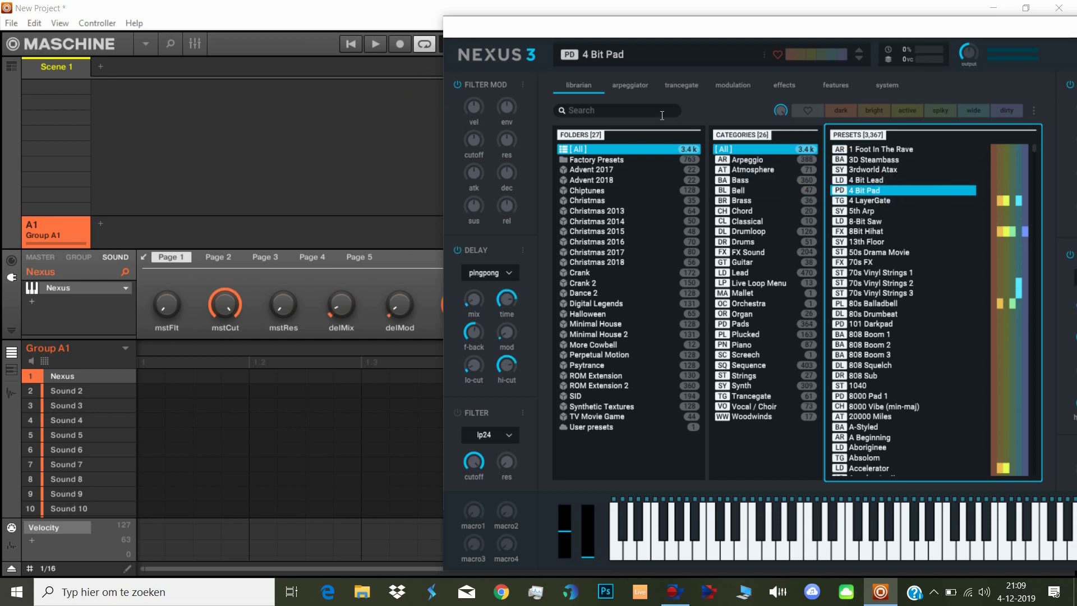
pyautogui.moveTo(482, 110)
pyautogui.moveTo(479, 109); pyautogui.dragTo(511, 83)
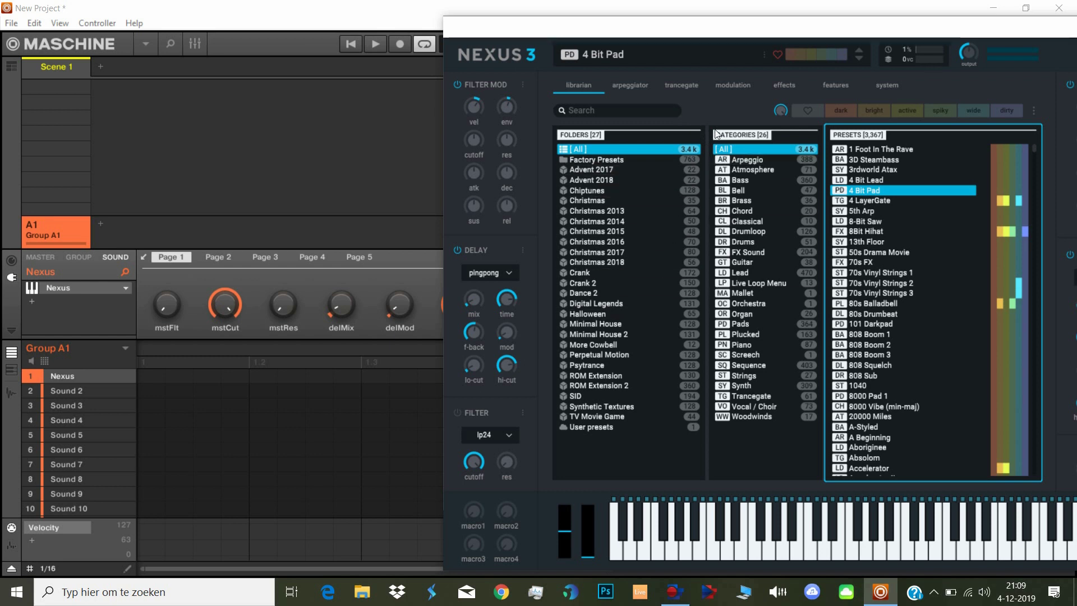
pyautogui.click(760, 53)
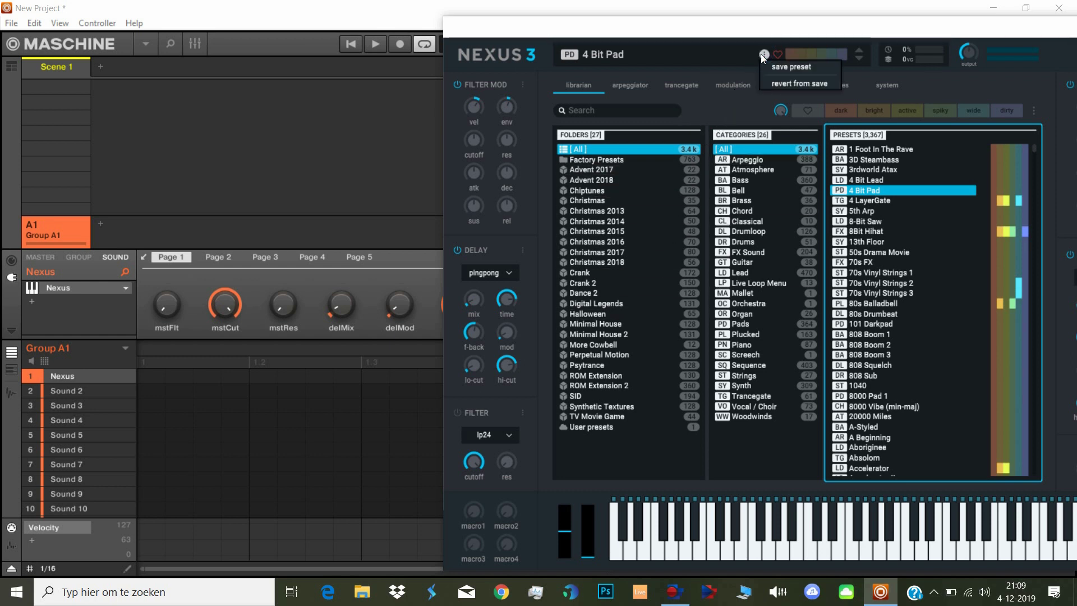
pyautogui.click(783, 69)
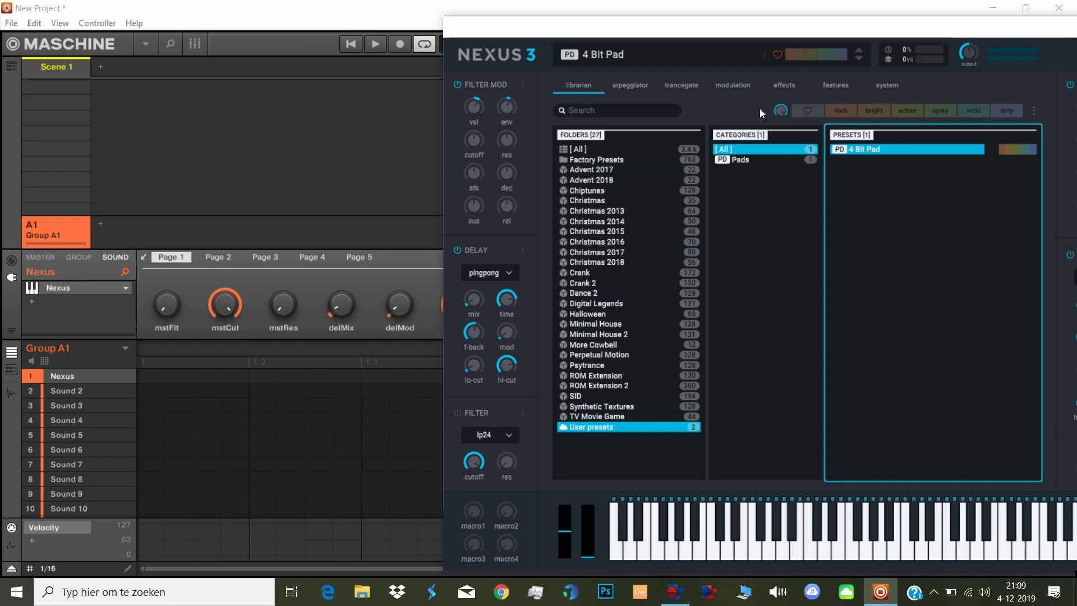
# - Delete the 4 Bit Pad user preset, then browse the Factory Presets folder
pyautogui.rightClick(877, 151)
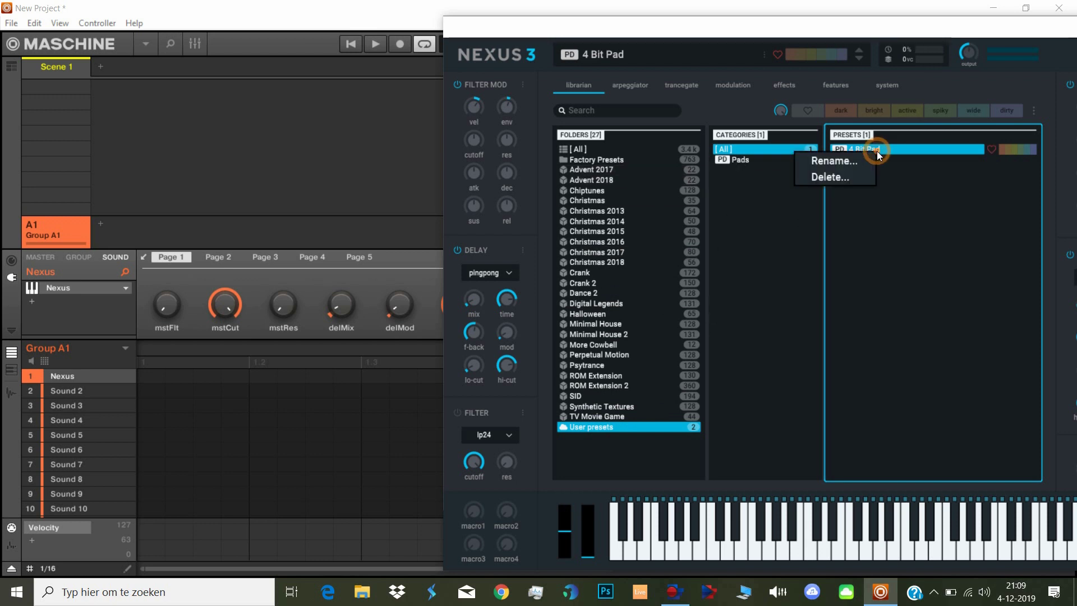
pyautogui.click(844, 177)
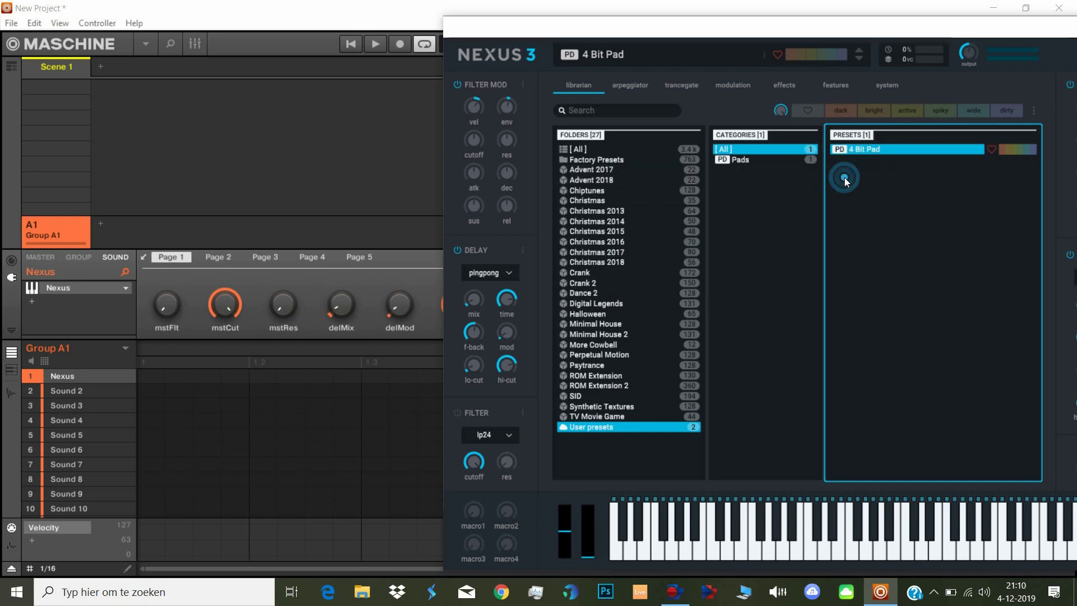
pyautogui.click(844, 375)
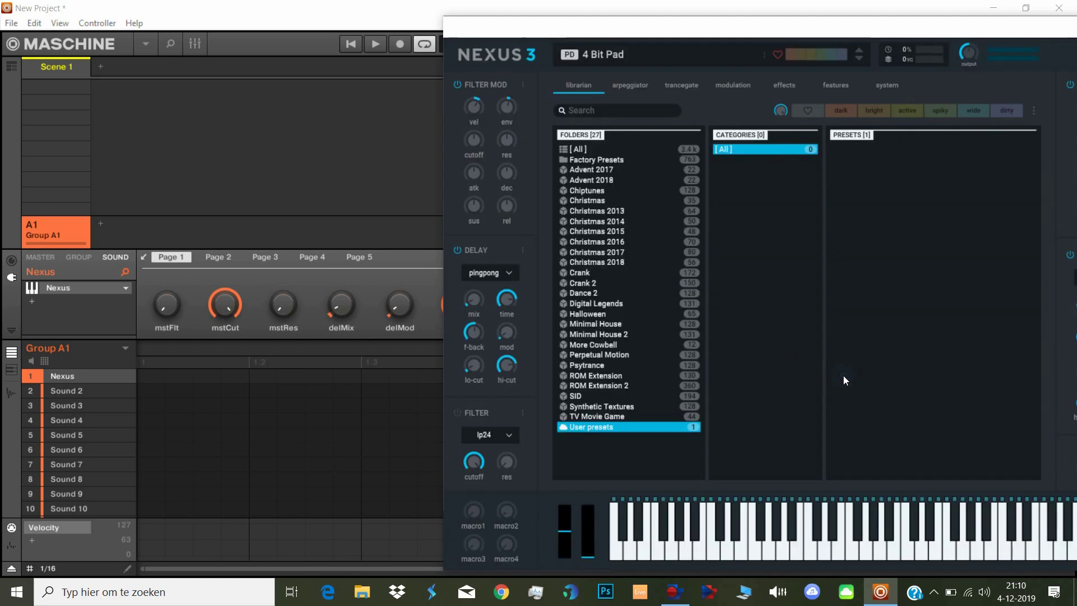
pyautogui.click(628, 162)
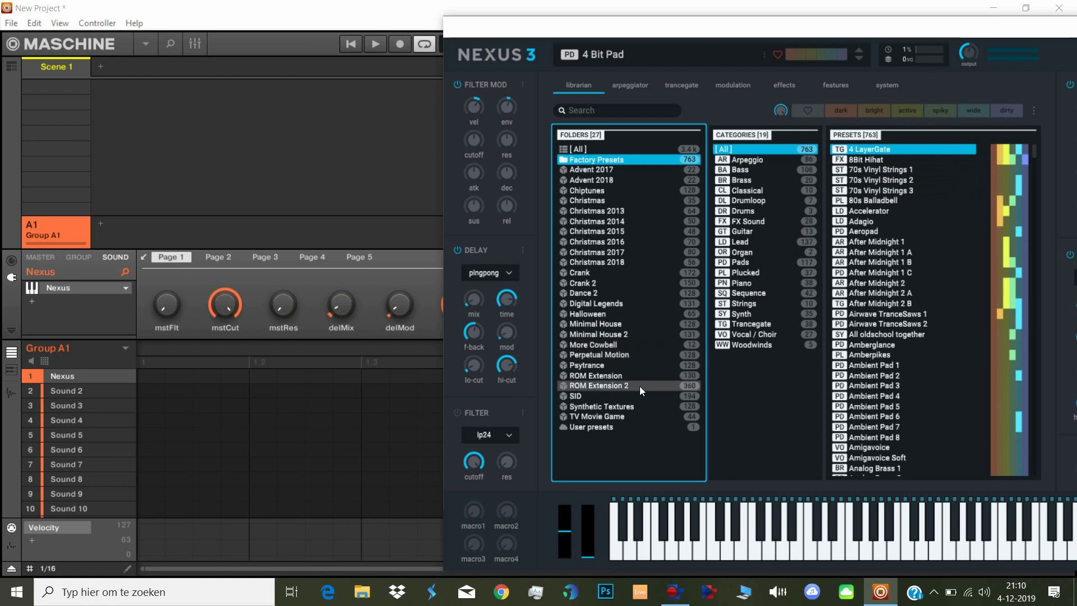
# - Create a new bookmark folder named 'user new'
pyautogui.click(617, 442)
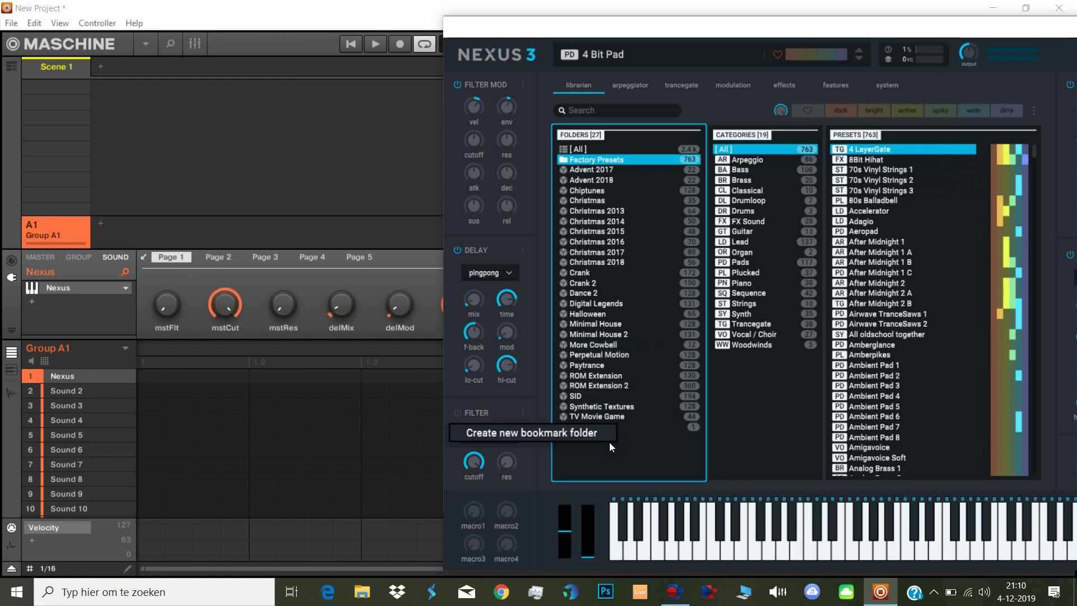
pyautogui.click(577, 435)
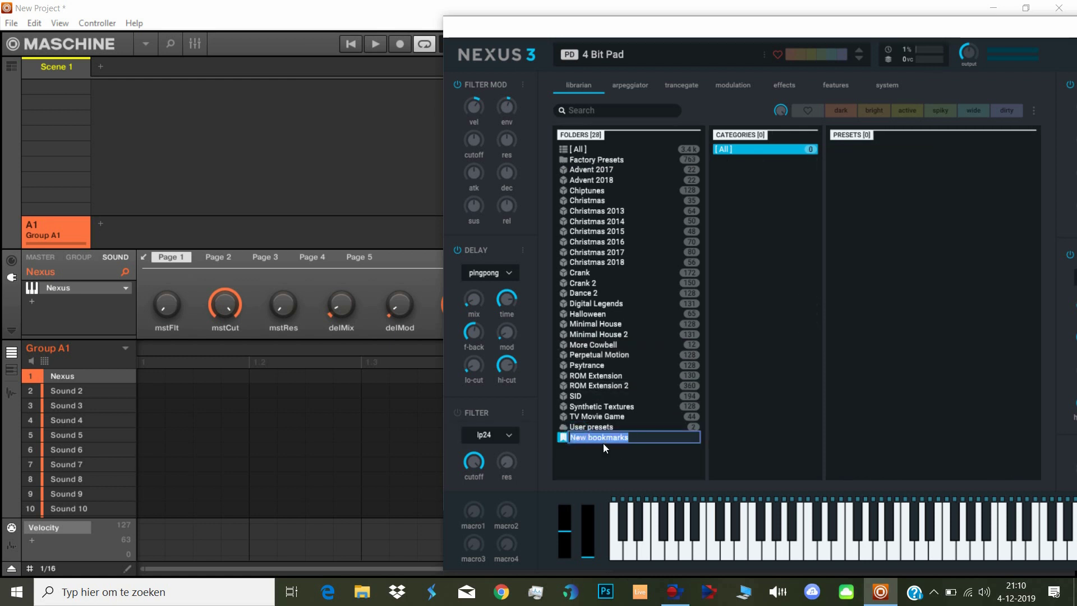
pyautogui.write('i')
pyautogui.write('user new')
pyautogui.press('Return')
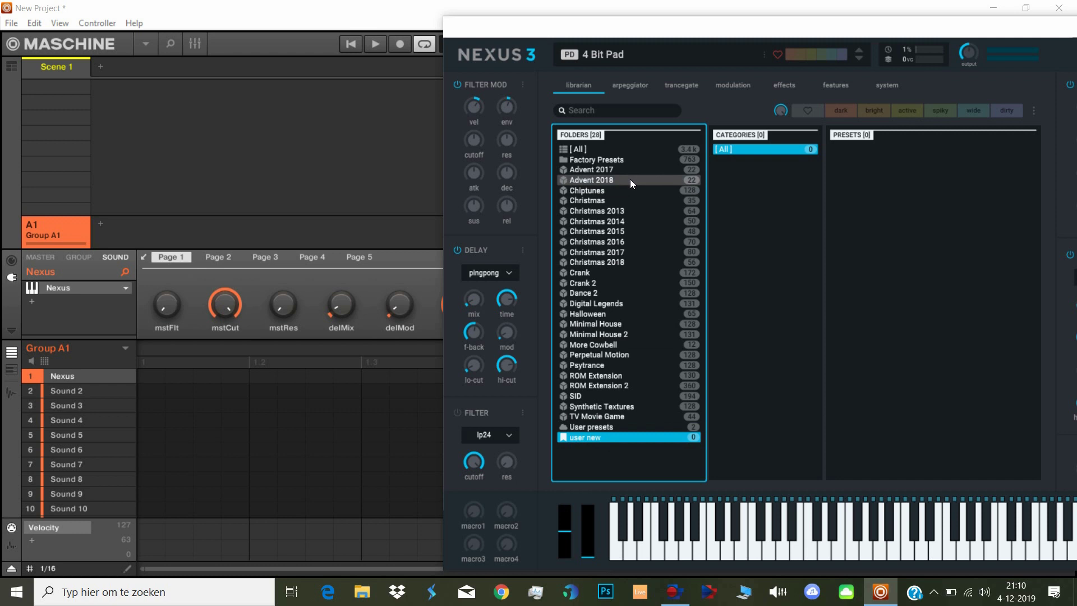
# - Select 70s Vinyl Strings 2 in Factory Presets and bring up its Add to bookmarks menu
pyautogui.click(631, 161)
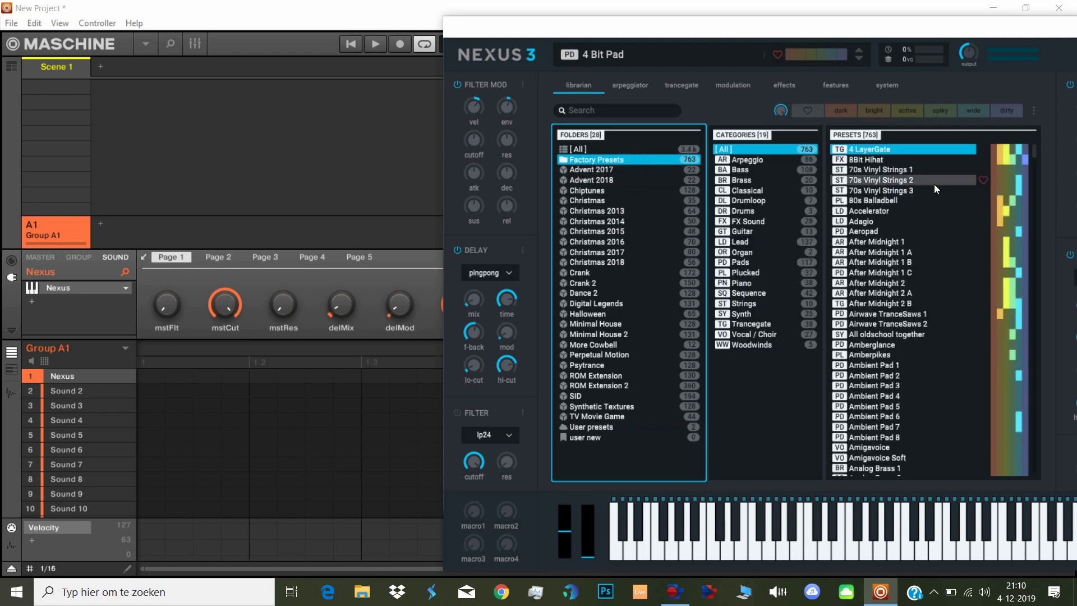
pyautogui.click(904, 183)
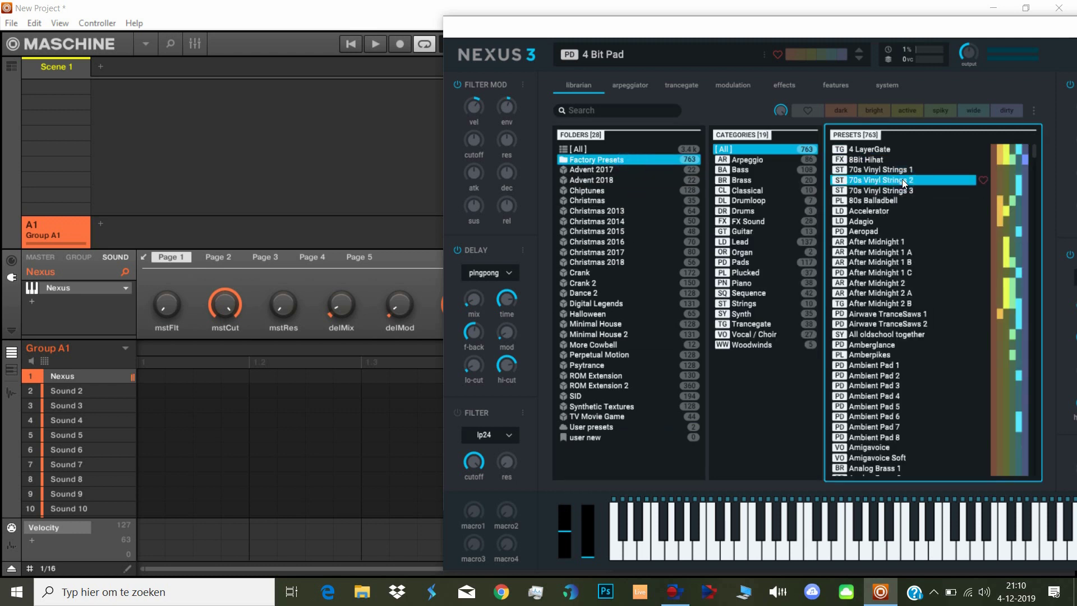
pyautogui.rightClick(904, 183)
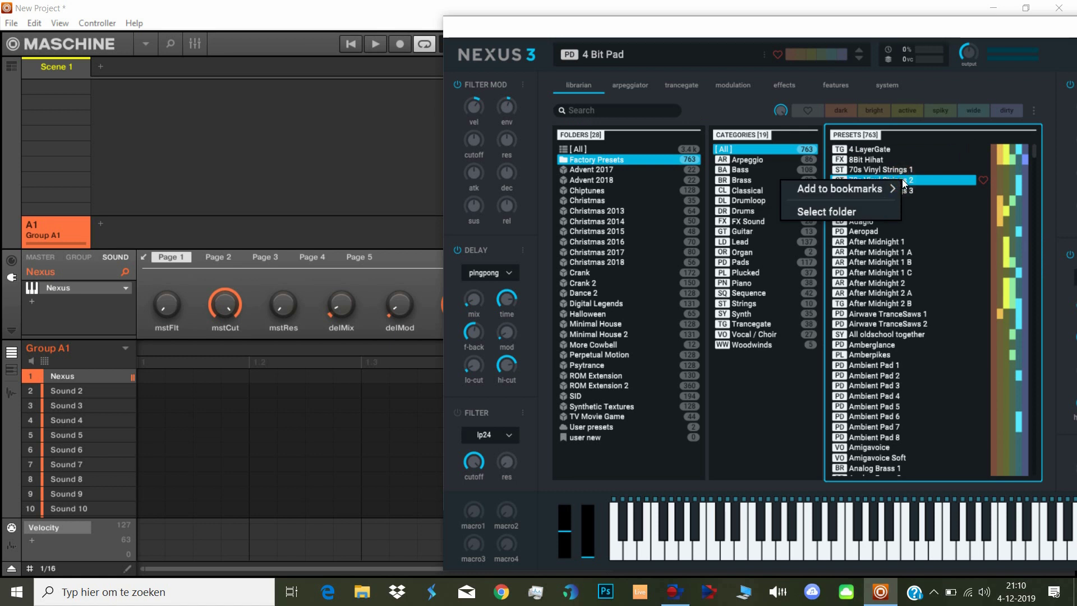
pyautogui.moveTo(880, 191)
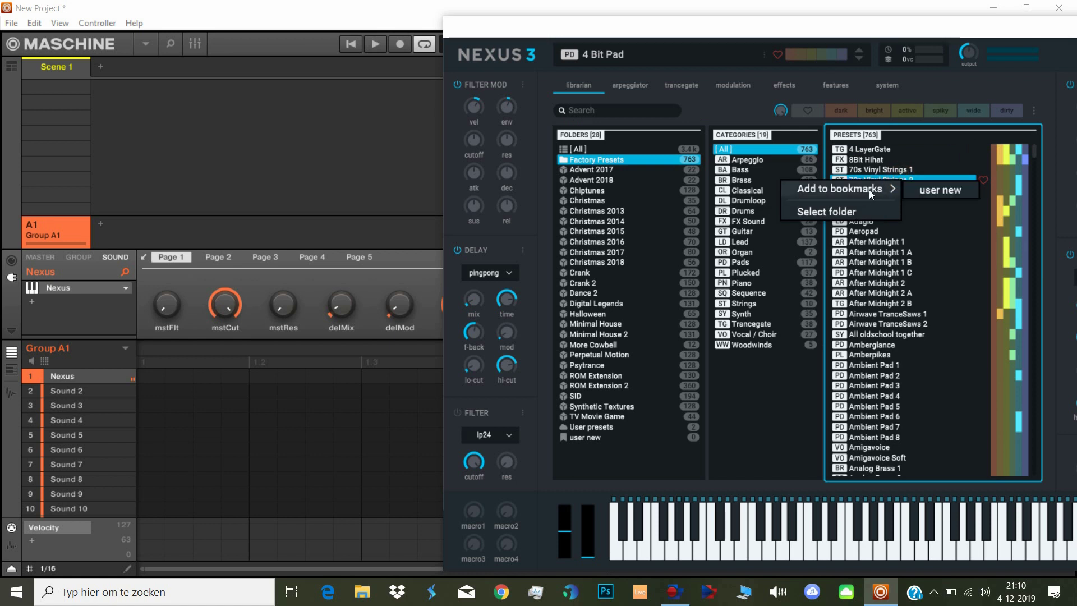
# - Bookmark 70s Vinyl Strings 2 into 'user new' and view that folder's contents
pyautogui.click(939, 190)
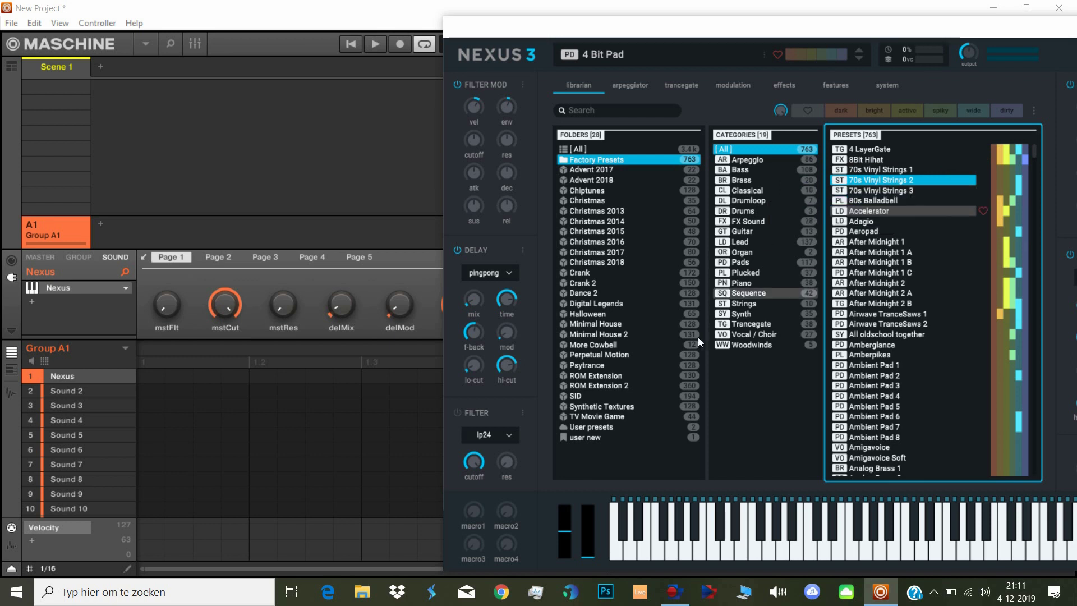
pyautogui.click(594, 437)
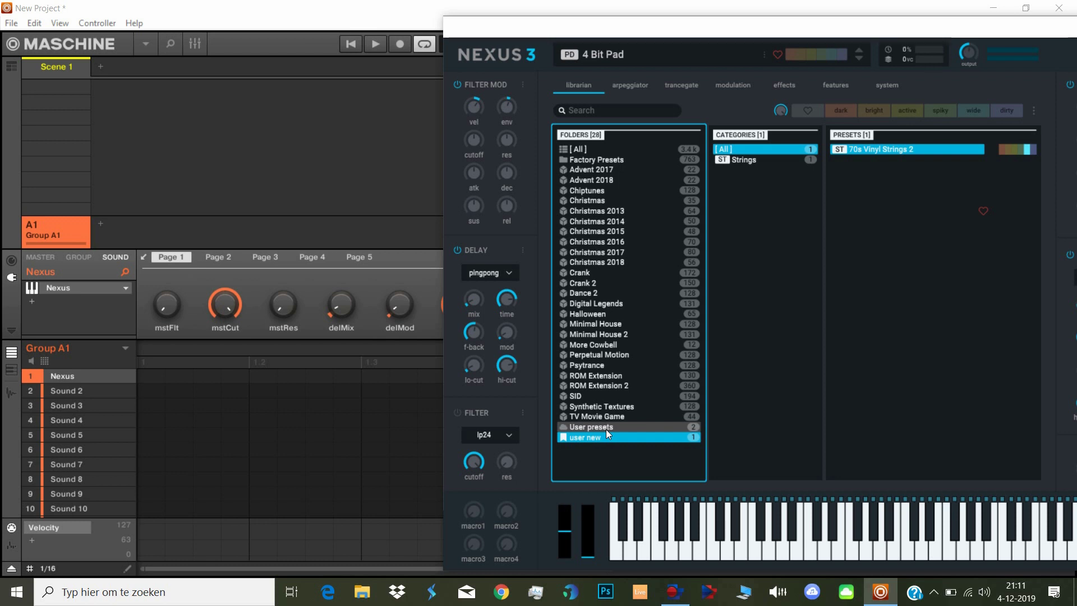
# - Delete the 'user new' bookmark folder, leaving 27 folders, and list all 3,367 presets again
pyautogui.rightClick(634, 439)
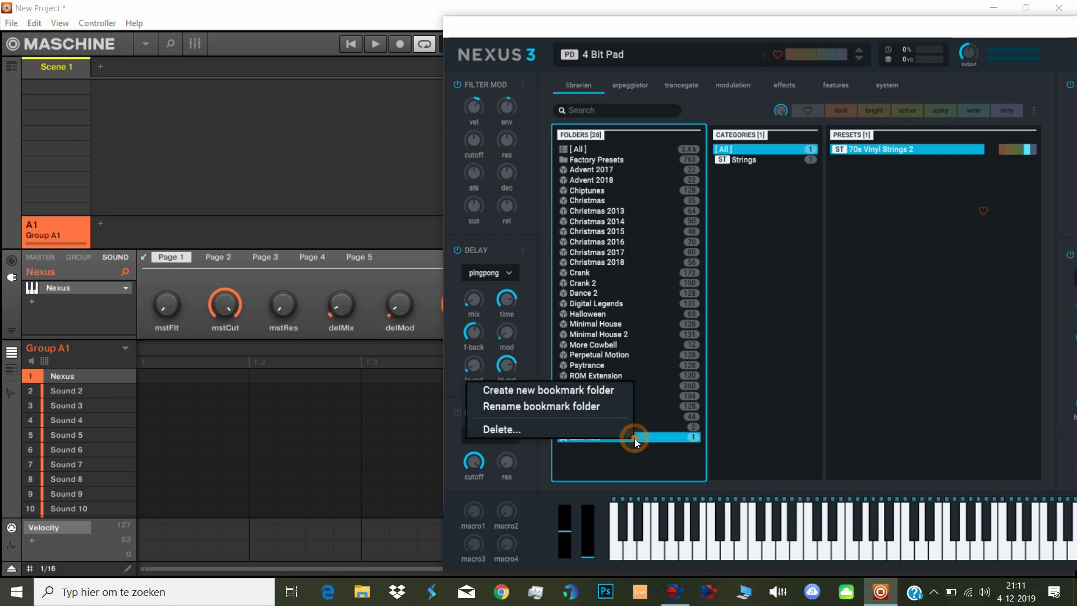
pyautogui.click(559, 428)
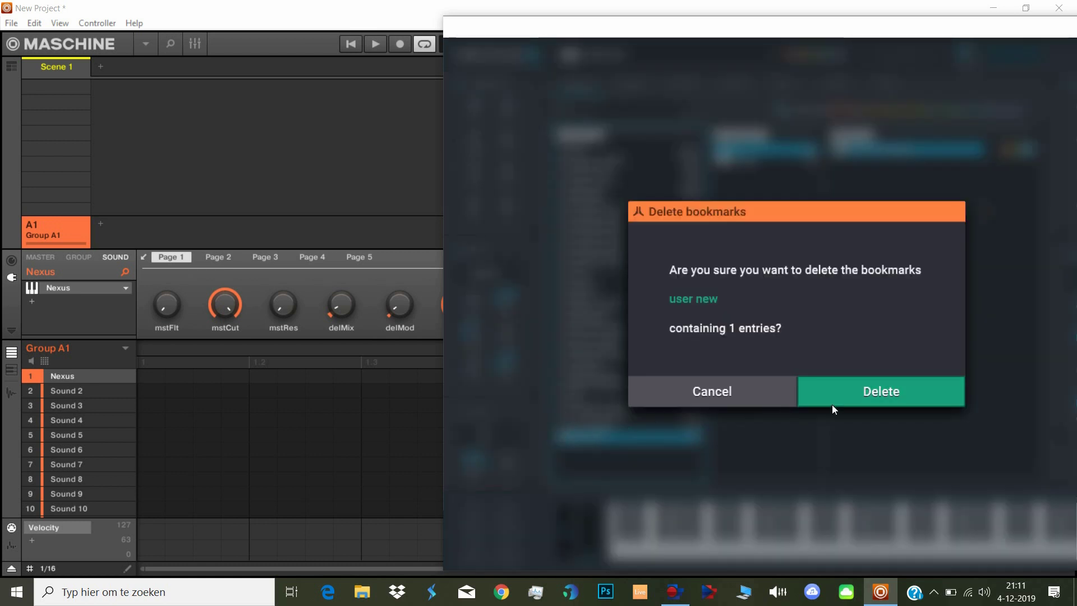
pyautogui.click(860, 392)
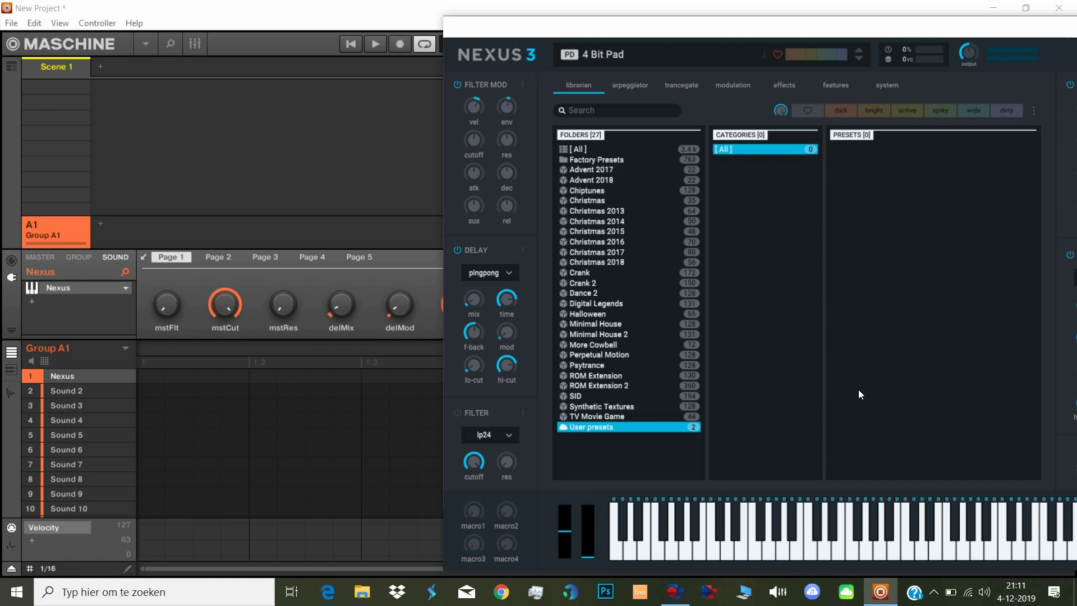
pyautogui.click(617, 150)
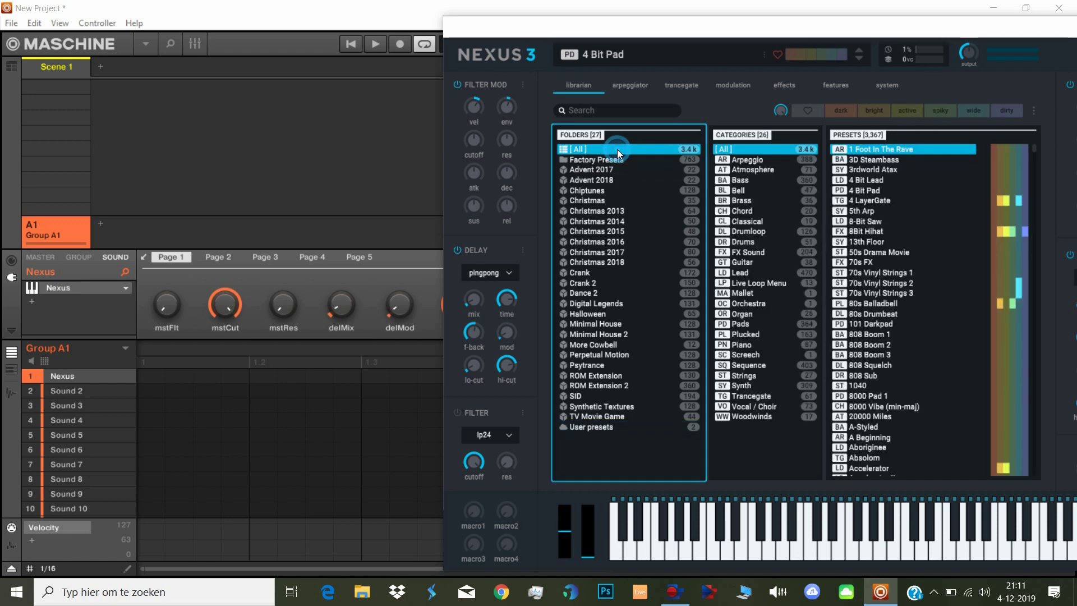
# - Enlarge the font of the librarian's folder, category and preset lists with Ctrl+scroll
pyautogui.click(764, 59)
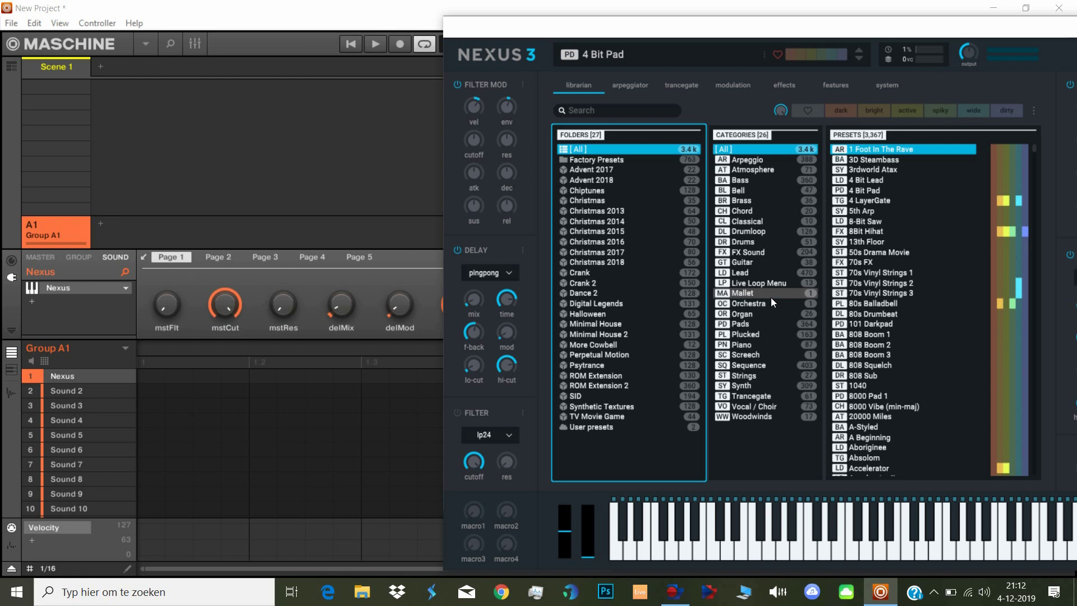
pyautogui.scroll(1, 770, 297)
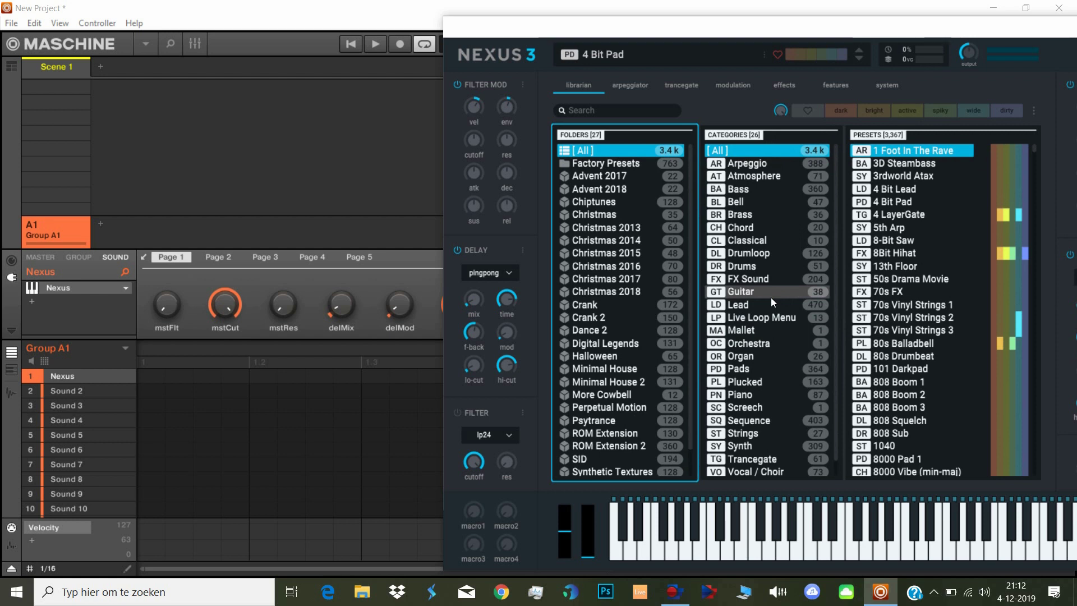
pyautogui.scroll(-2, 771, 297)
pyautogui.scroll(1, 771, 298)
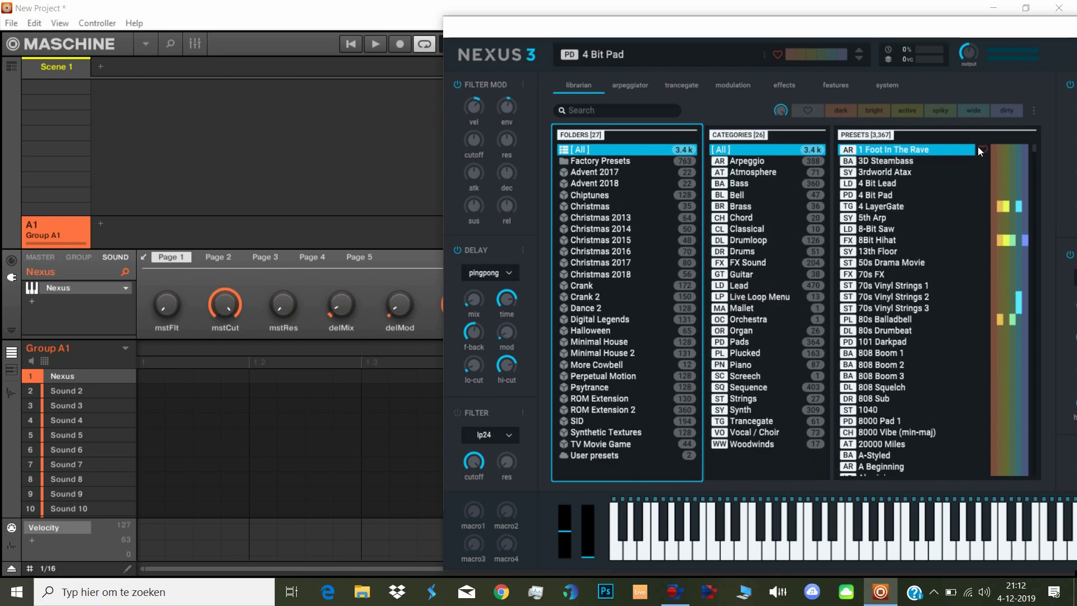
# - Reset the librarian list font size to its default from the three-dot menu
pyautogui.click(1031, 110)
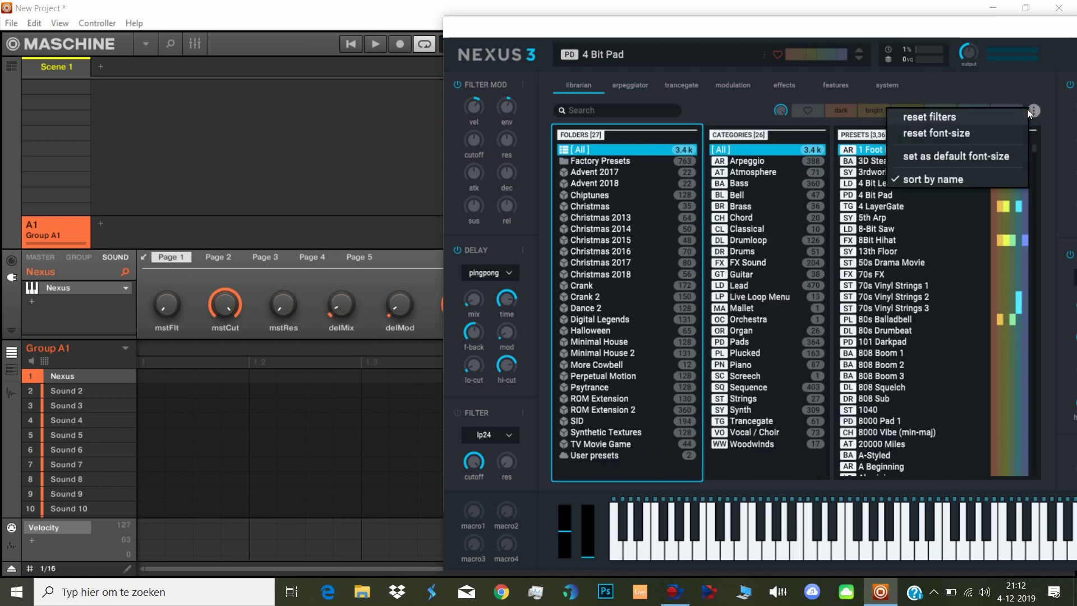
pyautogui.click(969, 134)
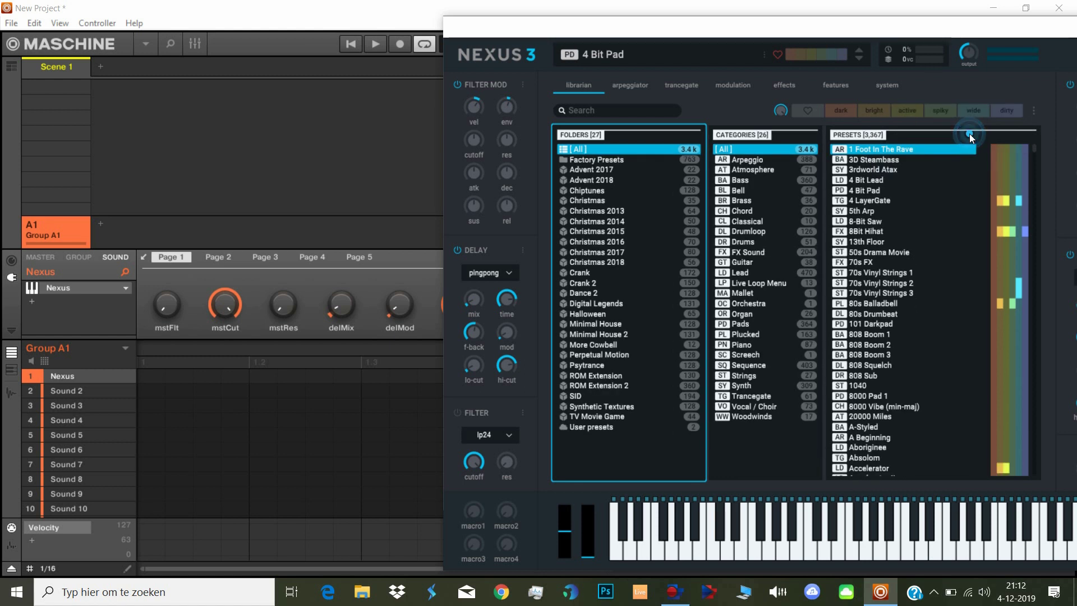
# - Combine Christmas with Christmas 2013 through 2018 as the folder filter, showing 403 presets
pyautogui.click(606, 204)
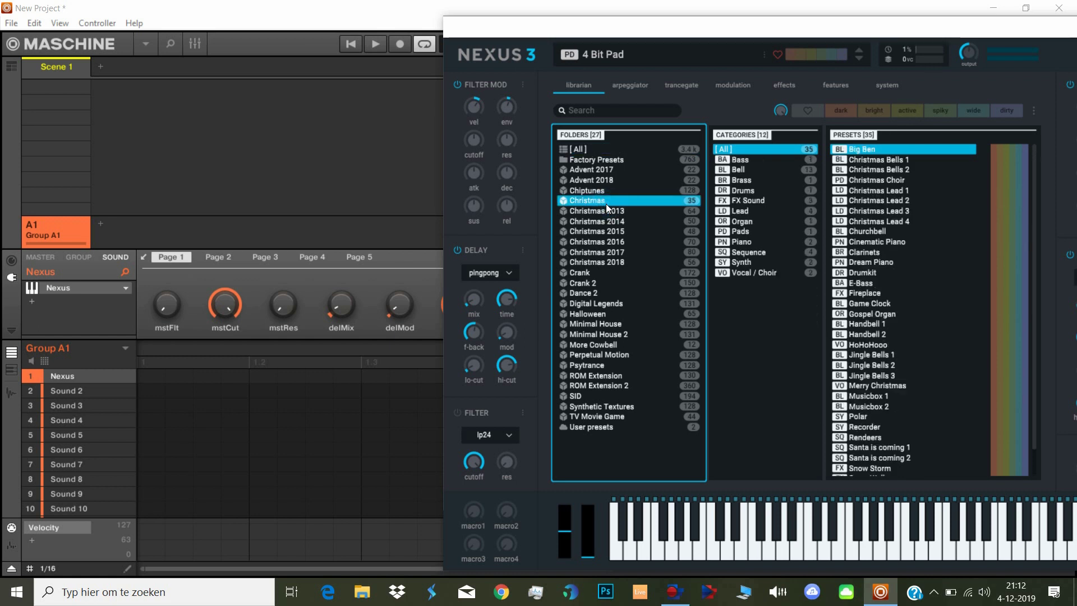
pyautogui.keyDown('ctrl'); pyautogui.click(607, 211); pyautogui.keyUp('ctrl')
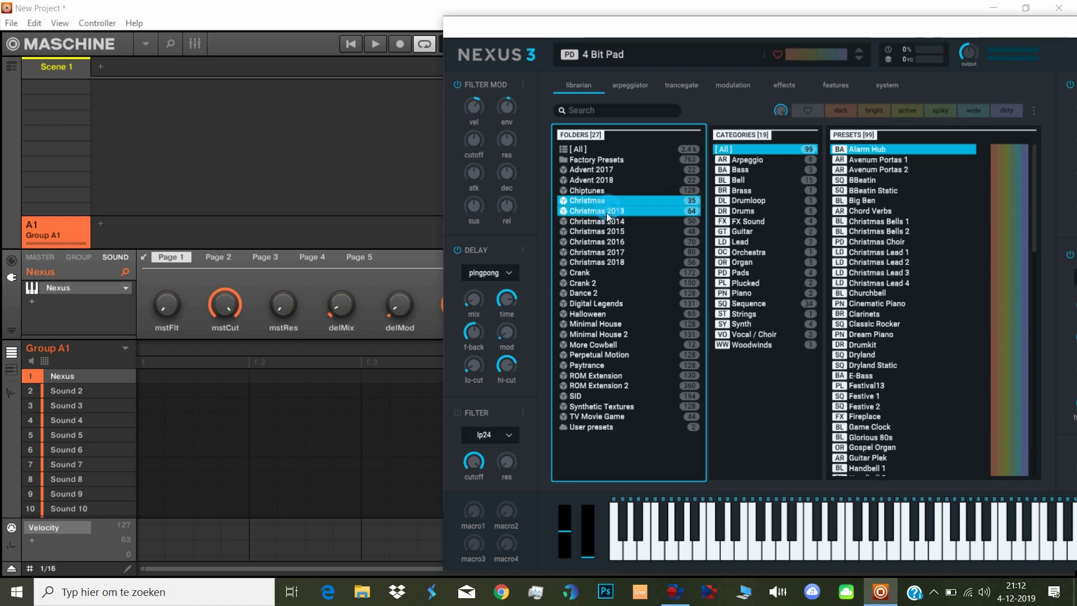
pyautogui.keyDown('ctrl'); pyautogui.click(607, 221); pyautogui.keyUp('ctrl')
pyautogui.keyDown('ctrl'); pyautogui.click(606, 230); pyautogui.keyUp('ctrl')
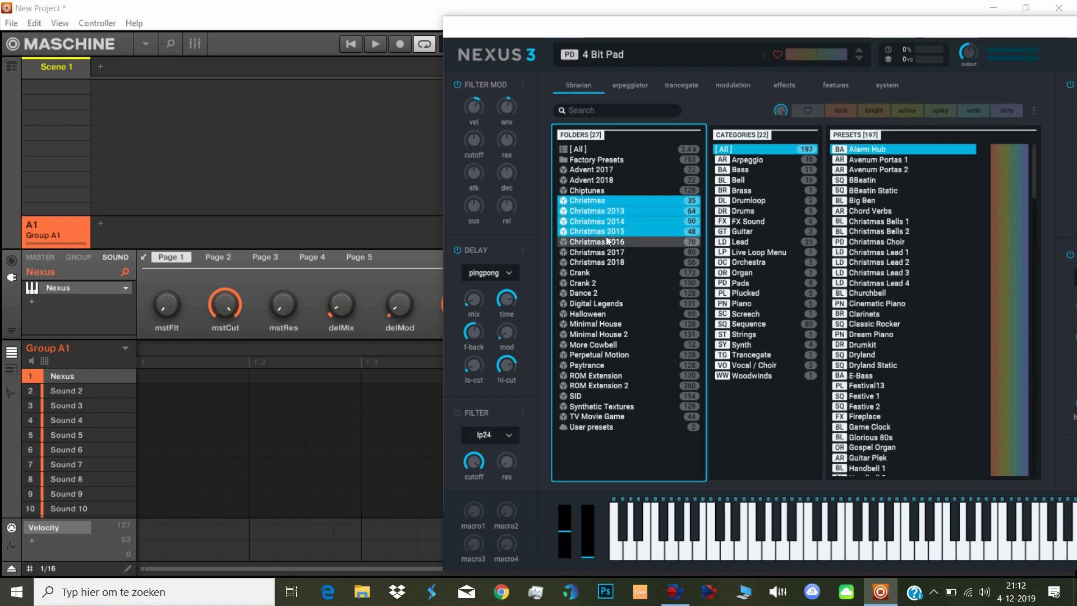
pyautogui.keyDown('ctrl'); pyautogui.click(607, 242); pyautogui.keyUp('ctrl')
pyautogui.keyDown('ctrl'); pyautogui.click(606, 253); pyautogui.keyUp('ctrl')
pyautogui.keyDown('ctrl'); pyautogui.click(606, 262); pyautogui.keyUp('ctrl')
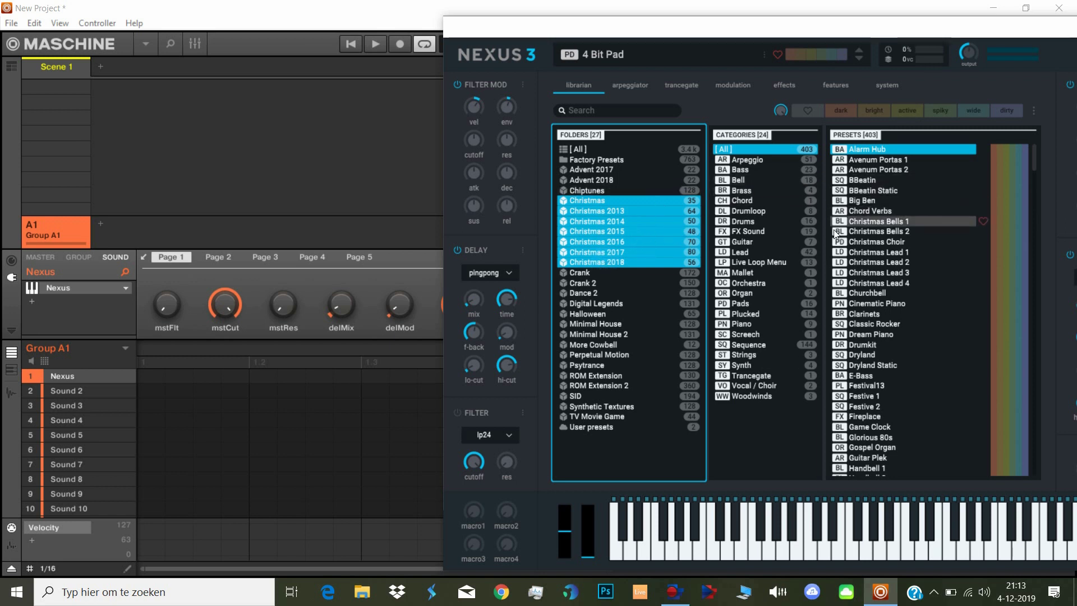
pyautogui.scroll(-1, 851, 194)
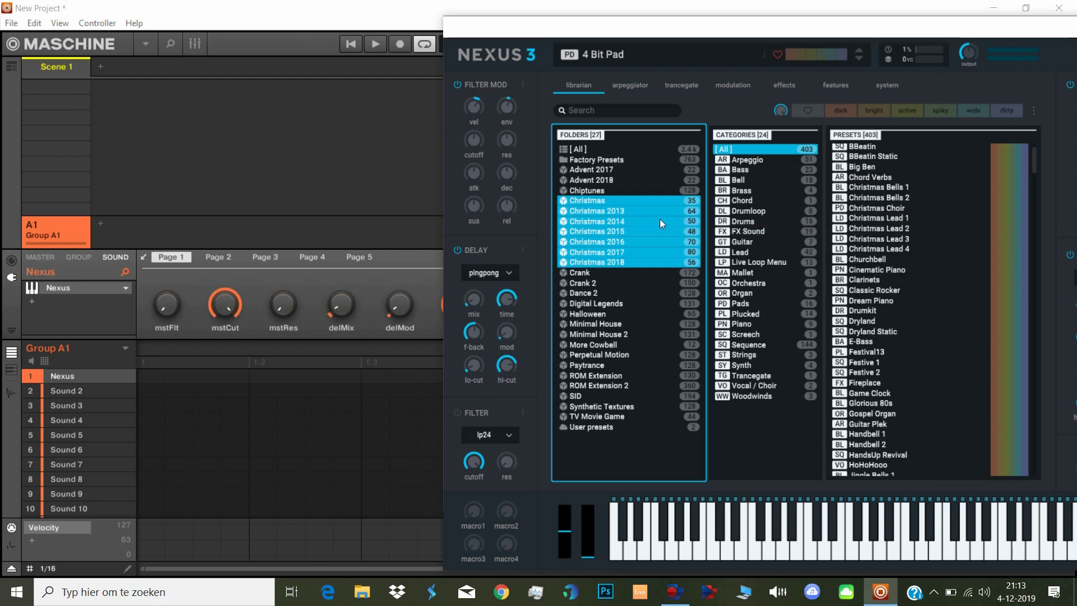
# - Combine Christmas with TV Movie Game, then show only the TV Movie Game presets
pyautogui.click(617, 201)
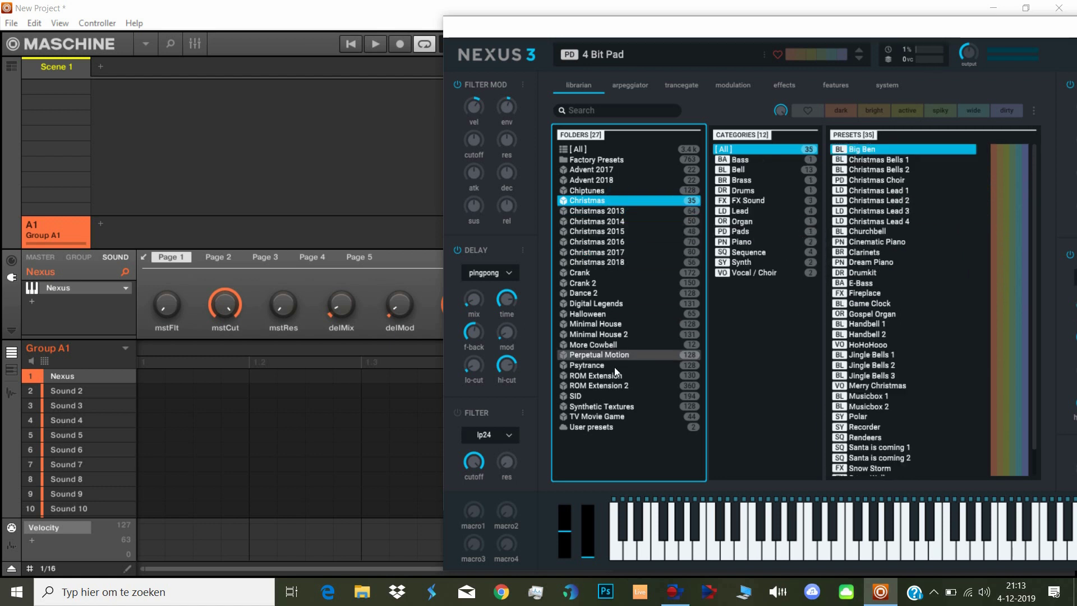
pyautogui.keyDown('ctrl'); pyautogui.click(619, 418); pyautogui.keyUp('ctrl')
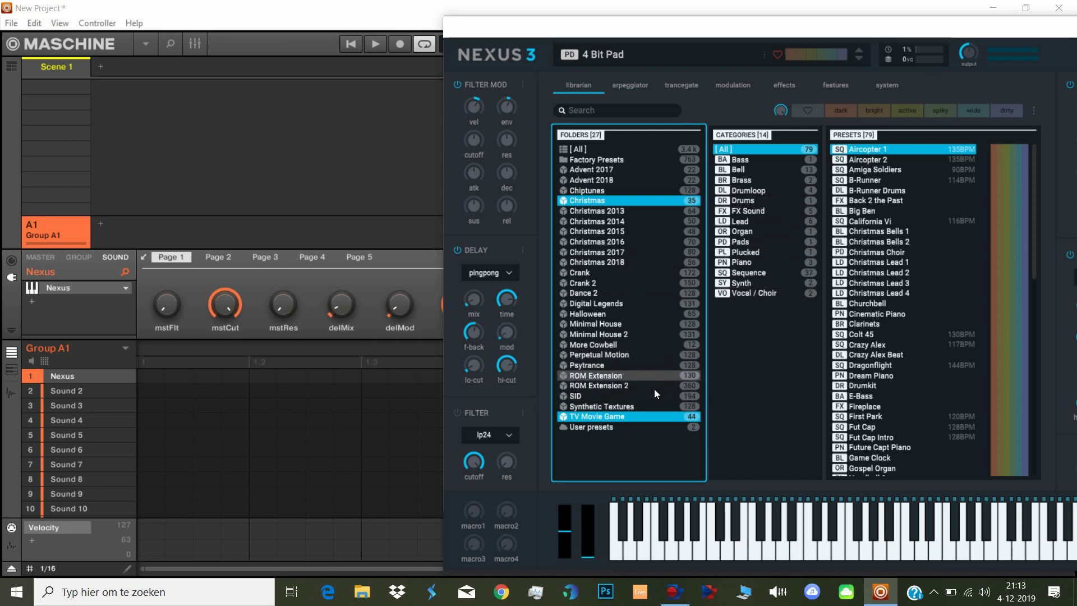
pyautogui.click(645, 200)
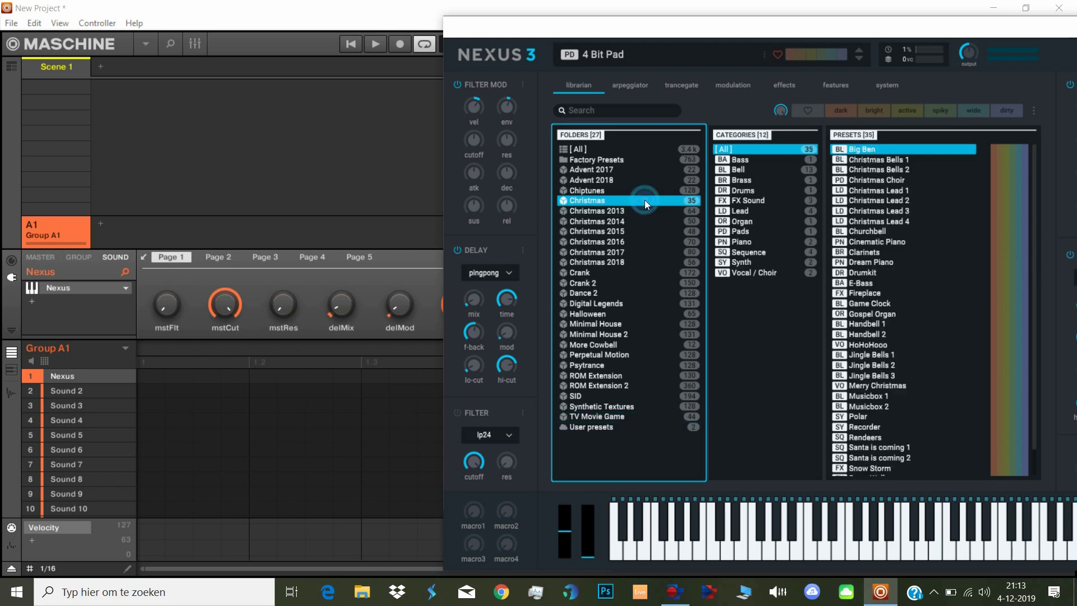
pyautogui.click(633, 417)
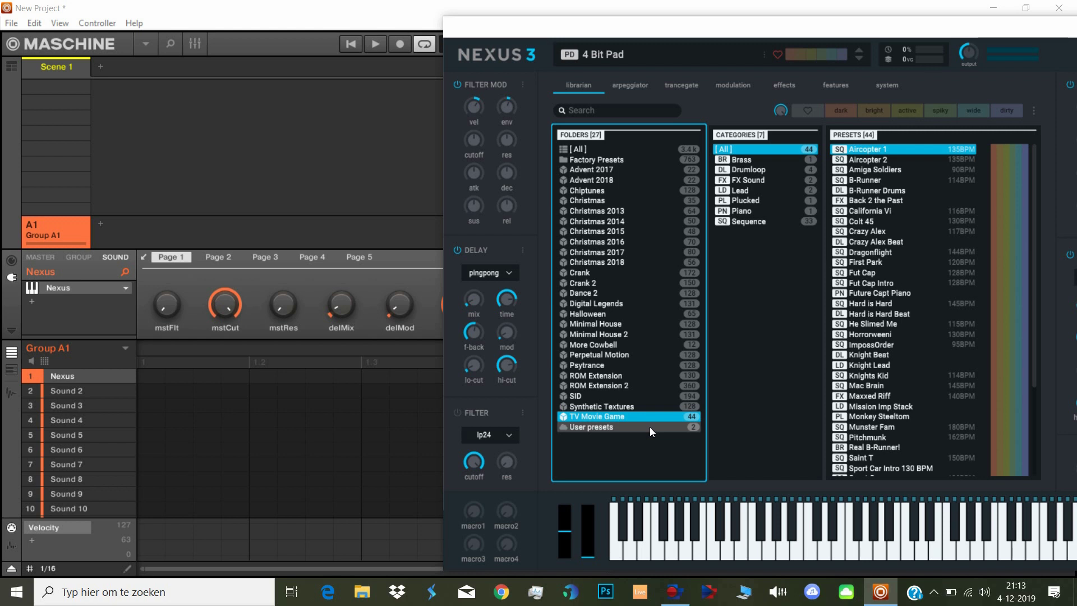
# - Try adding User presets and Synthetic Textures, then filter back to TV Movie Game alone
pyautogui.keyDown('ctrl'); pyautogui.click(649, 426); pyautogui.keyUp('ctrl')
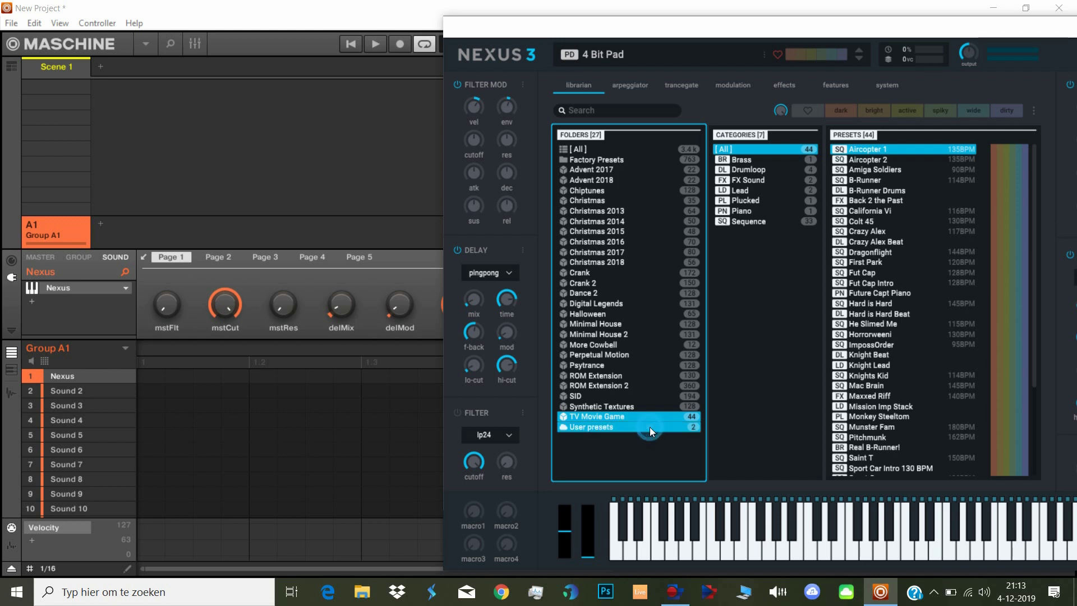
pyautogui.keyDown('ctrl'); pyautogui.click(660, 426); pyautogui.keyUp('ctrl')
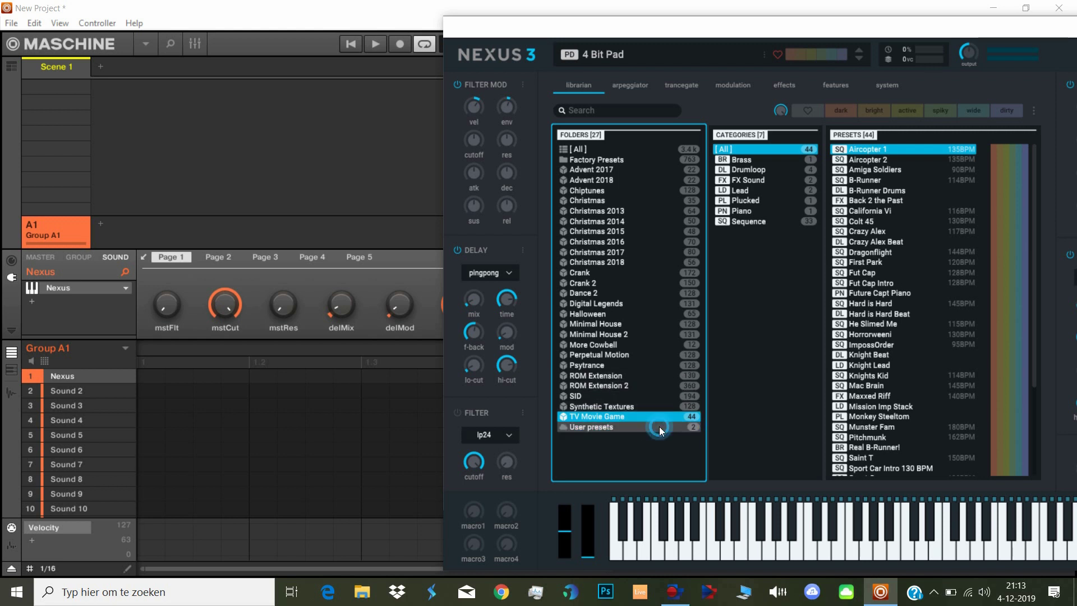
pyautogui.keyDown('ctrl'); pyautogui.click(658, 406); pyautogui.keyUp('ctrl')
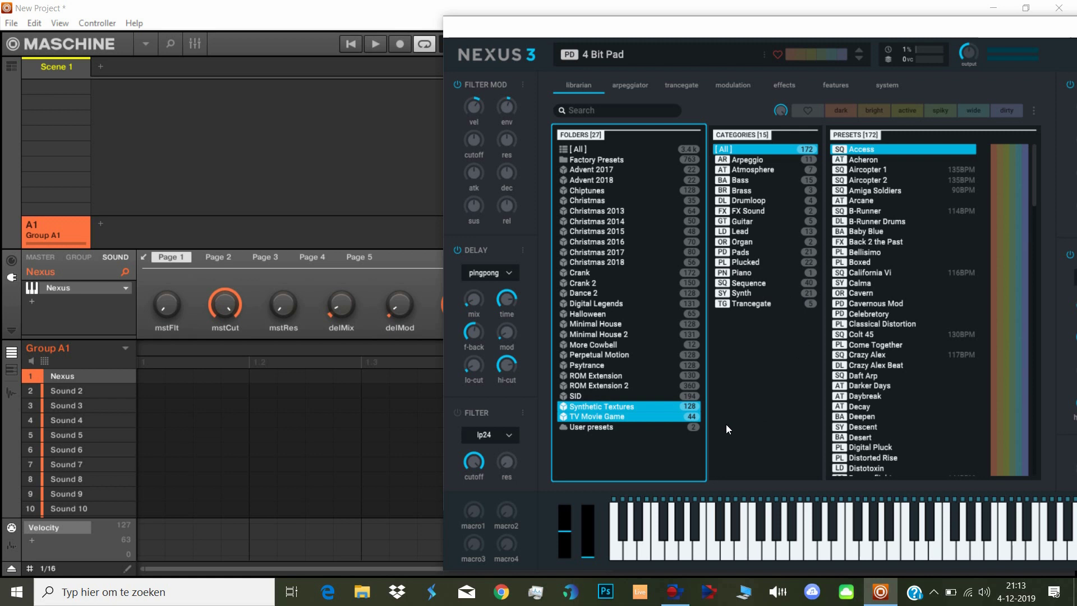
pyautogui.click(675, 416)
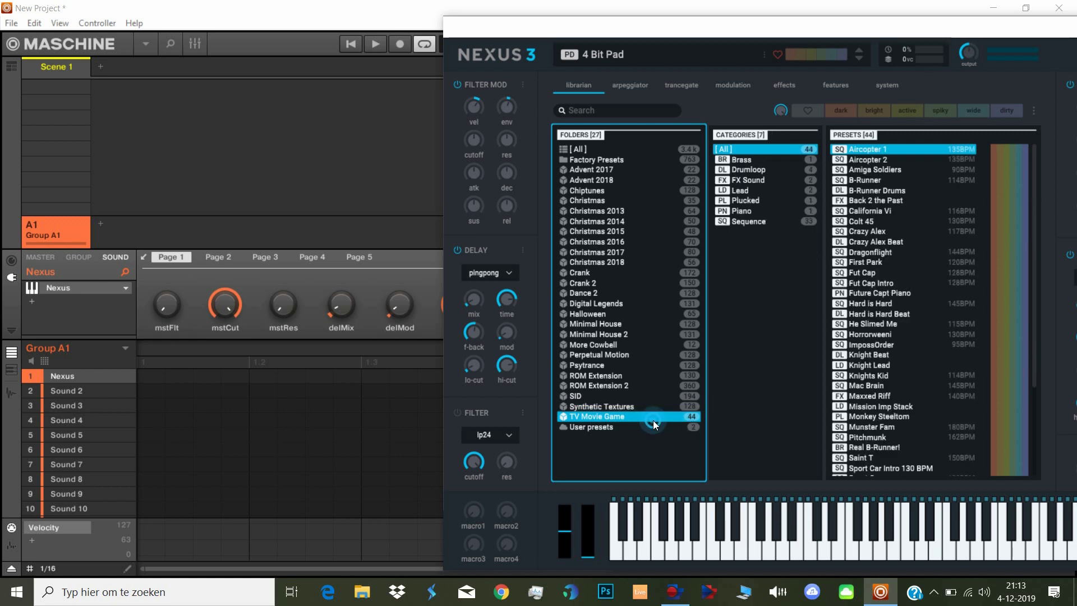